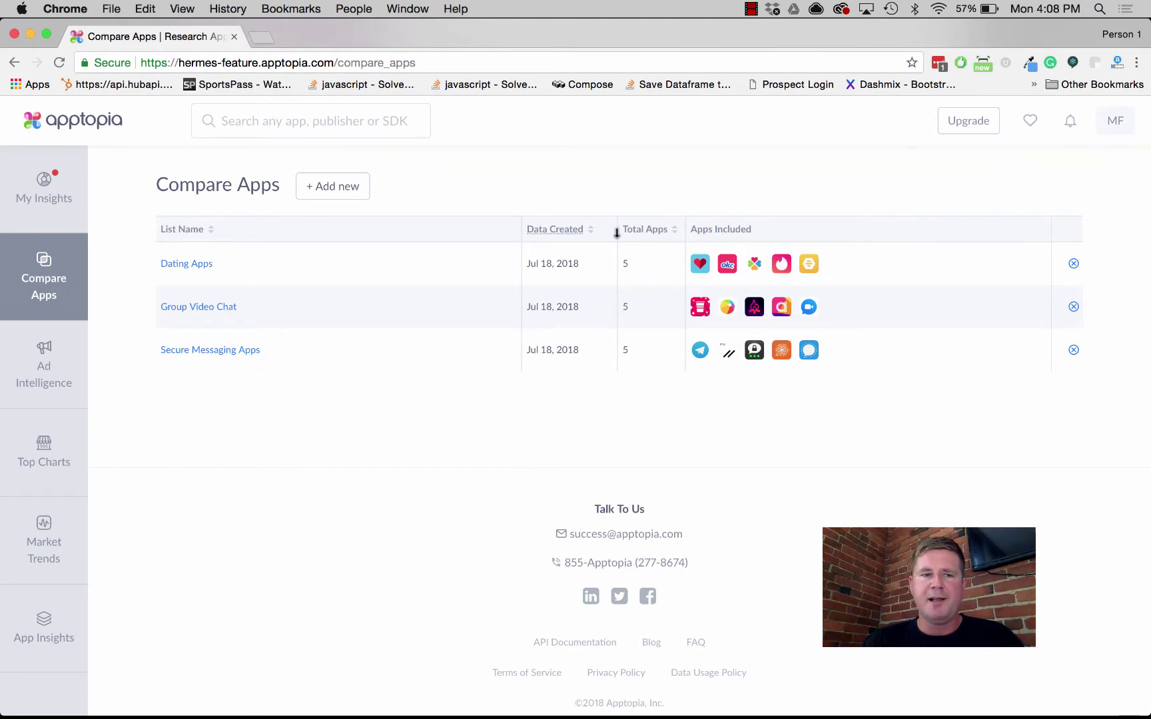
Open the Dating Apps comparison to see the five dating apps' Rank History.
click(197, 264)
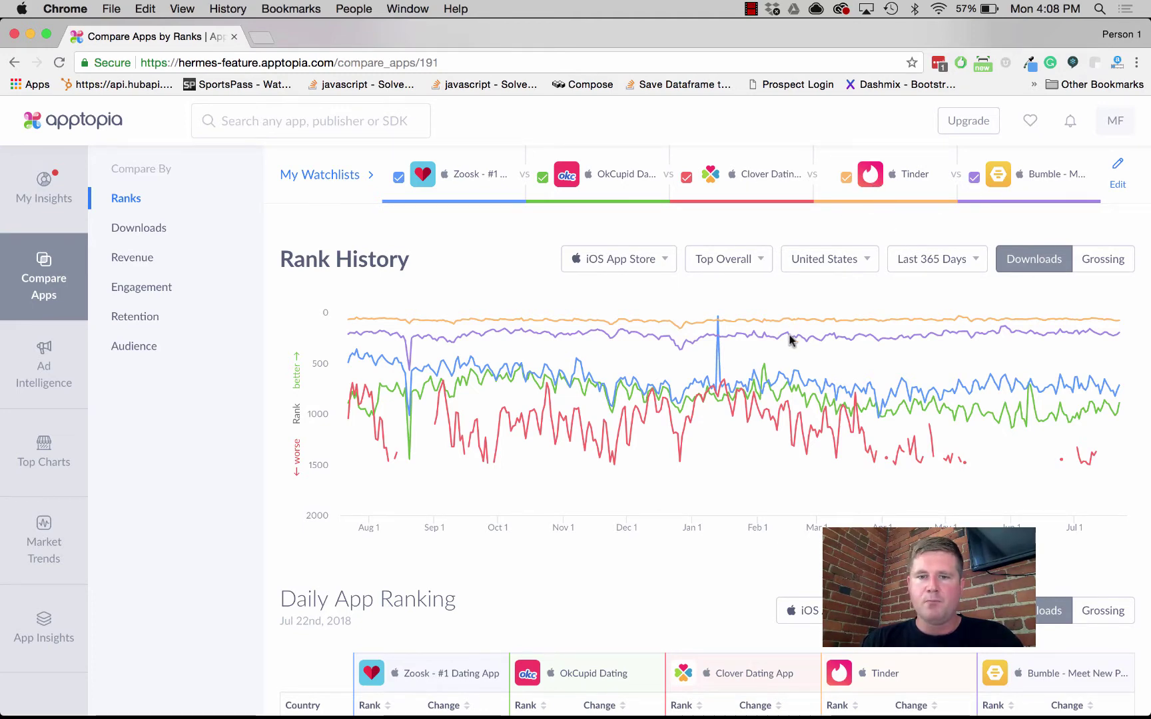
scroll(778, 385, down, 2)
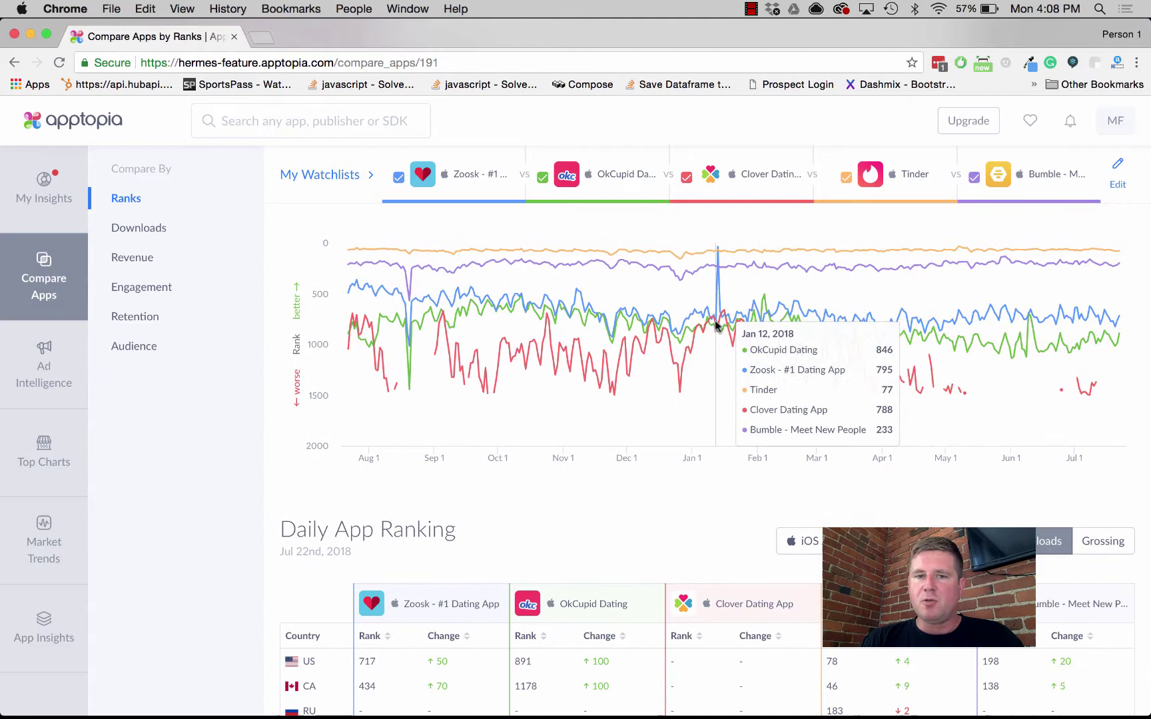
scroll(710, 218, up, 2)
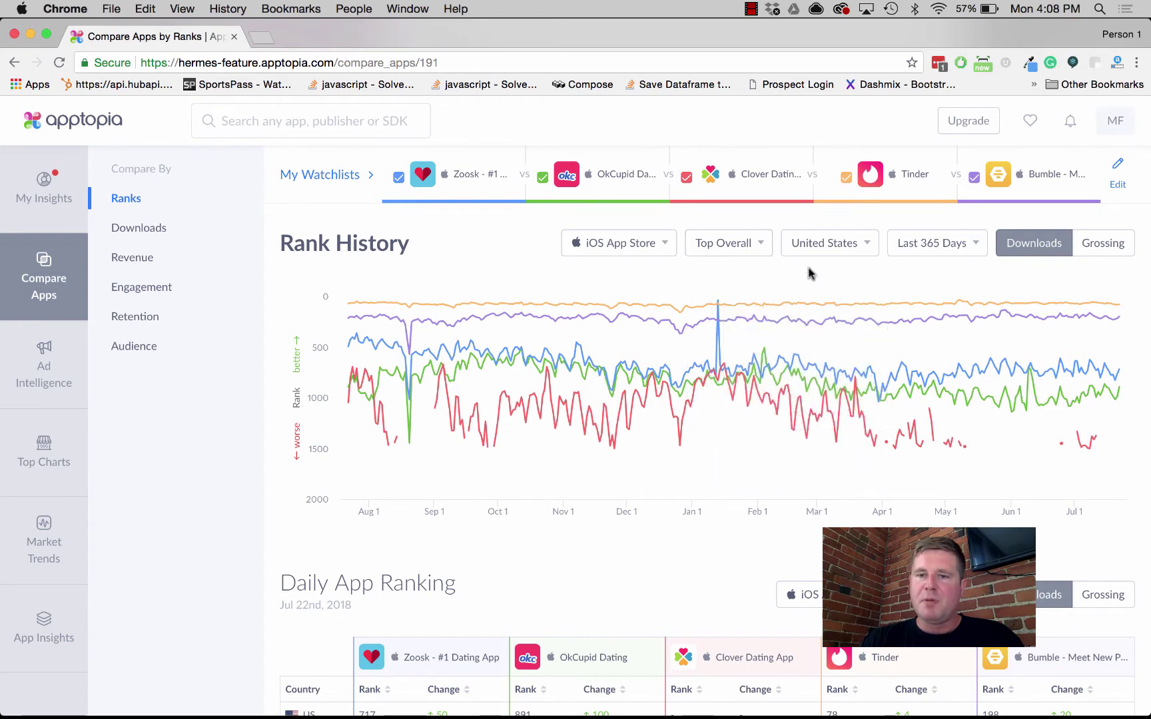
Review the Rank History country, period and category options unchanged, then view Daily App Ranking.
click(855, 244)
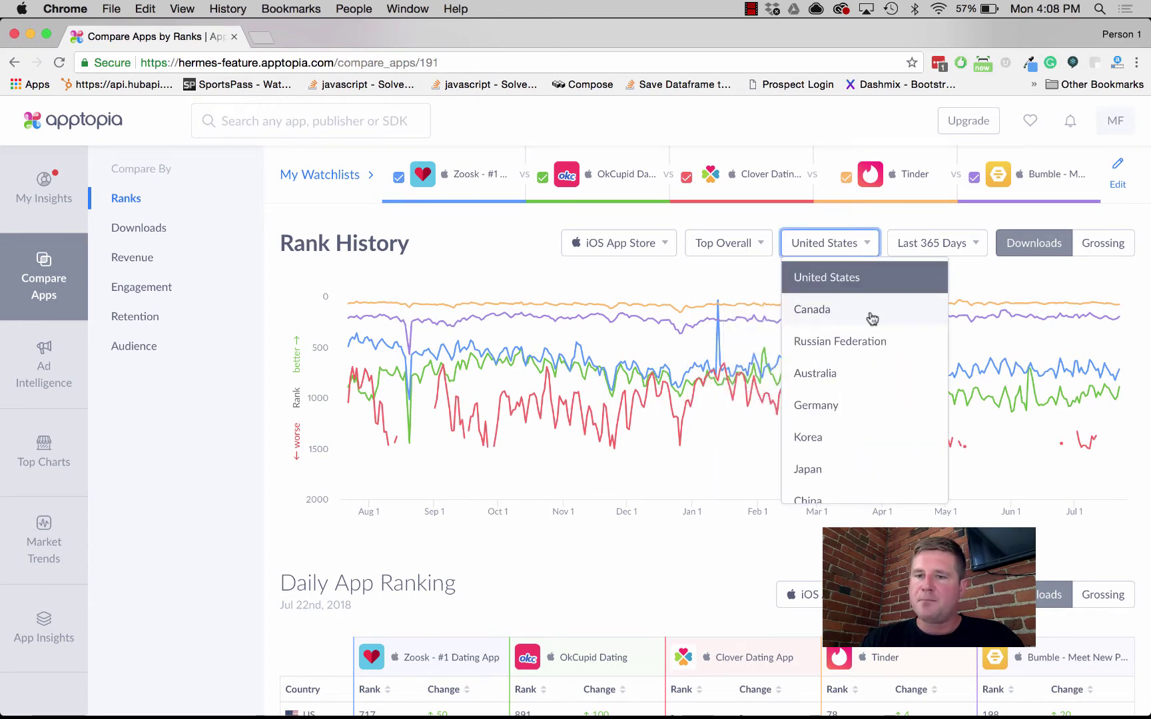
click(837, 241)
click(948, 242)
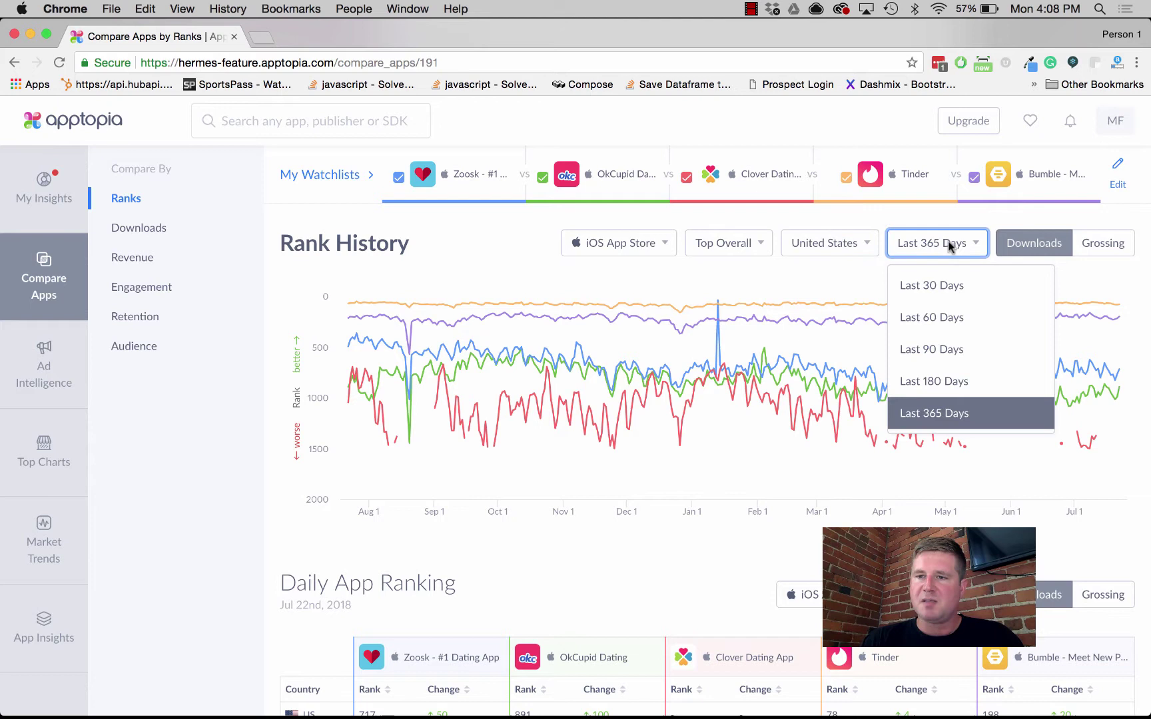
click(729, 246)
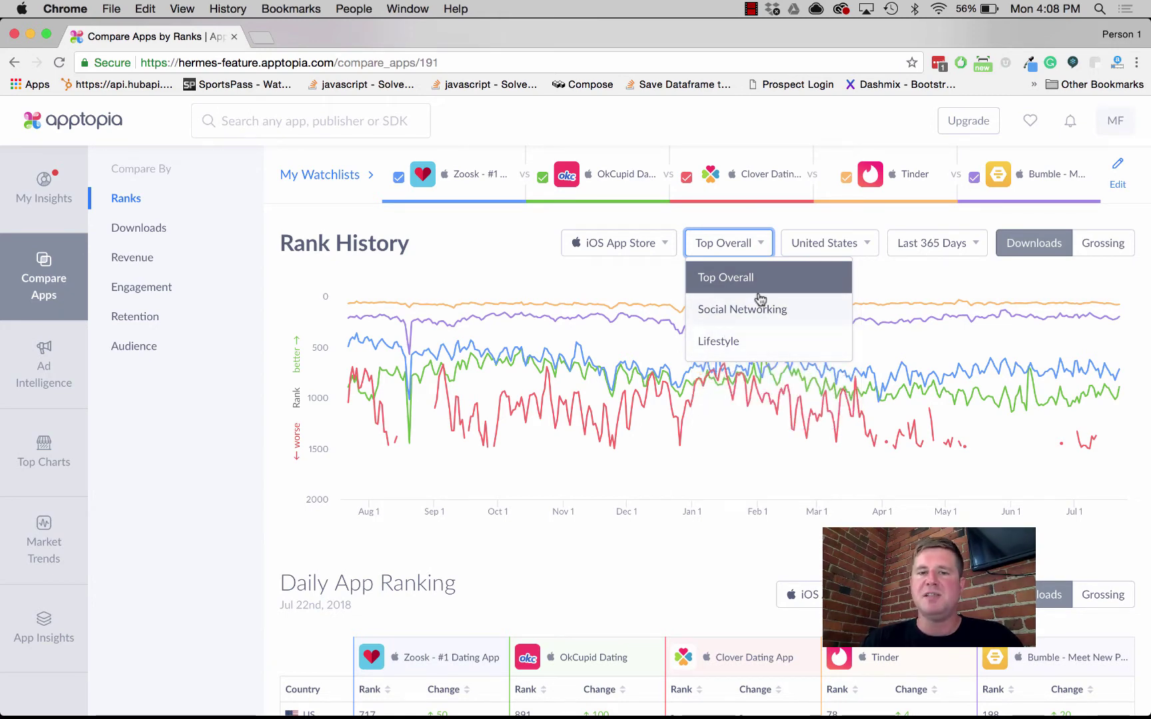
click(518, 249)
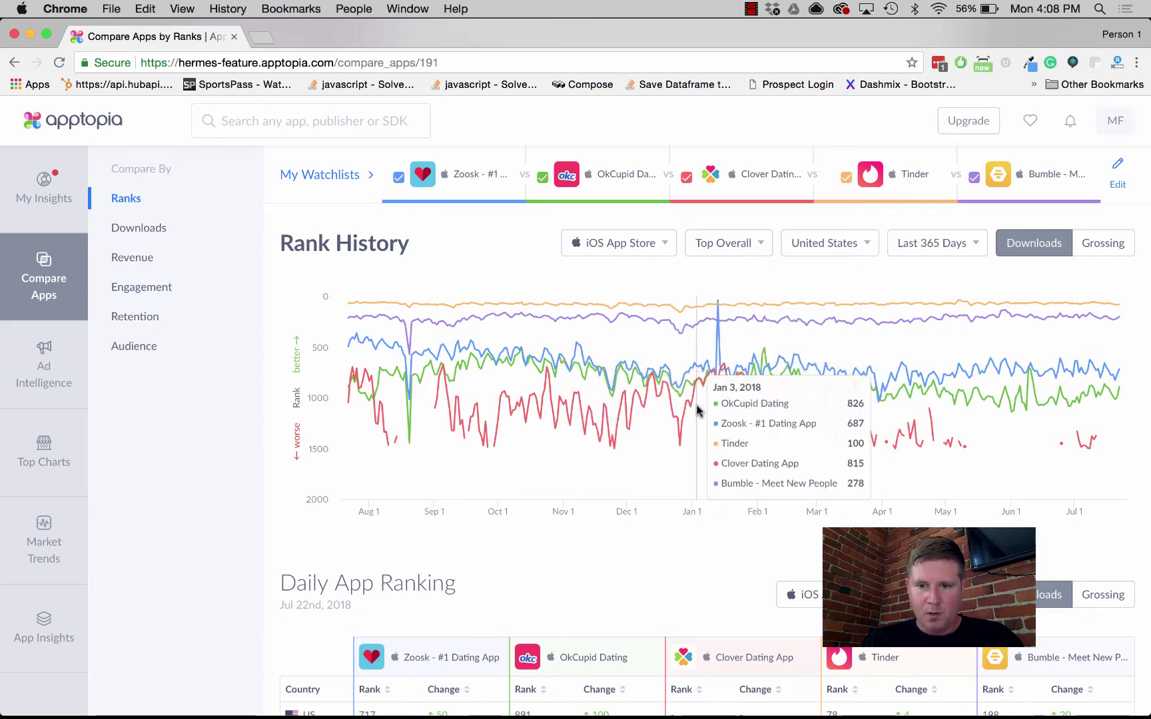
scroll(696, 407, down, 1)
scroll(696, 408, down, 5)
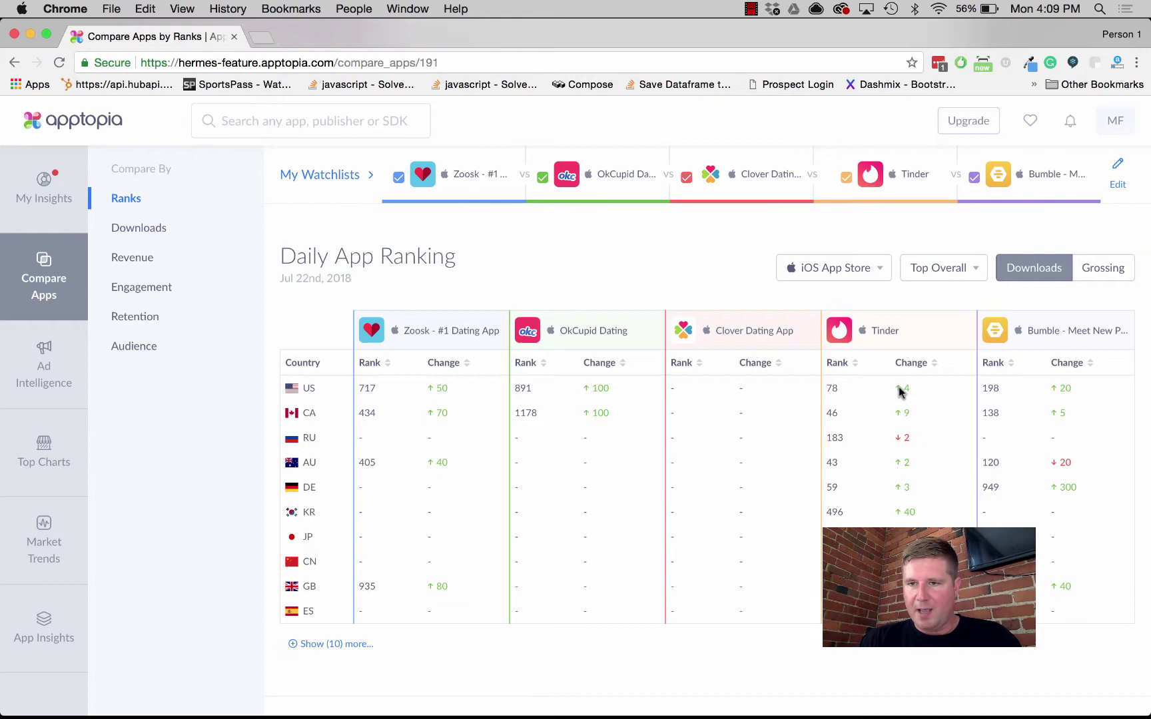
click(944, 277)
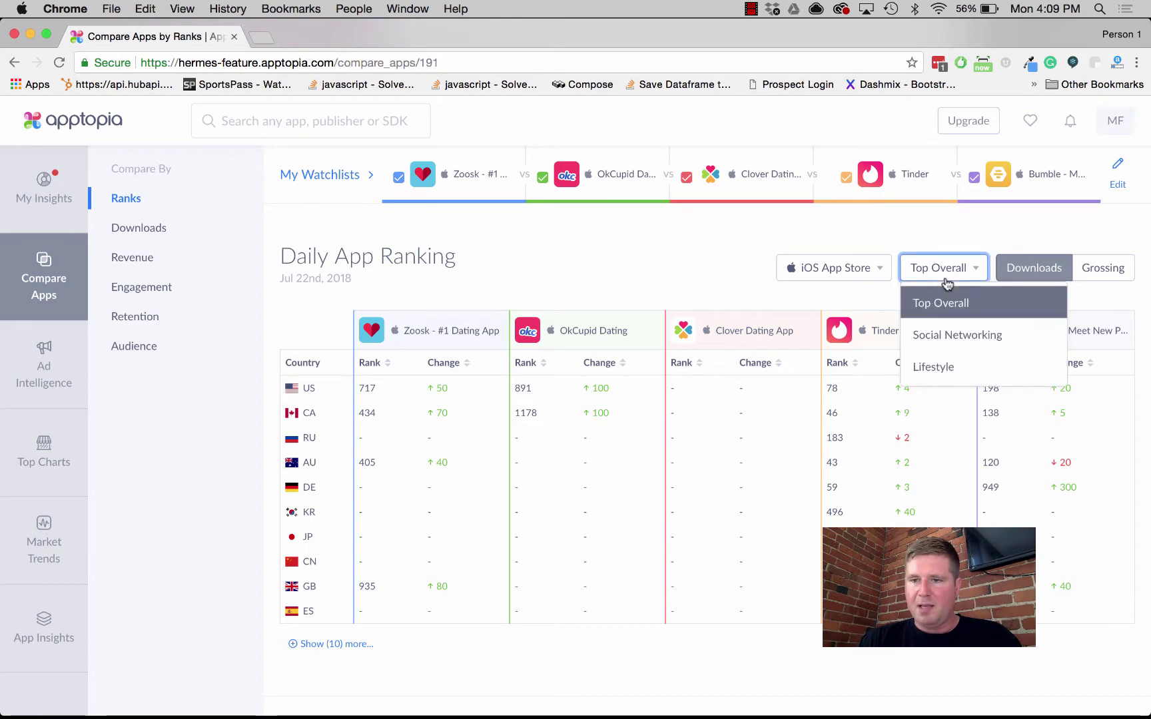
click(978, 349)
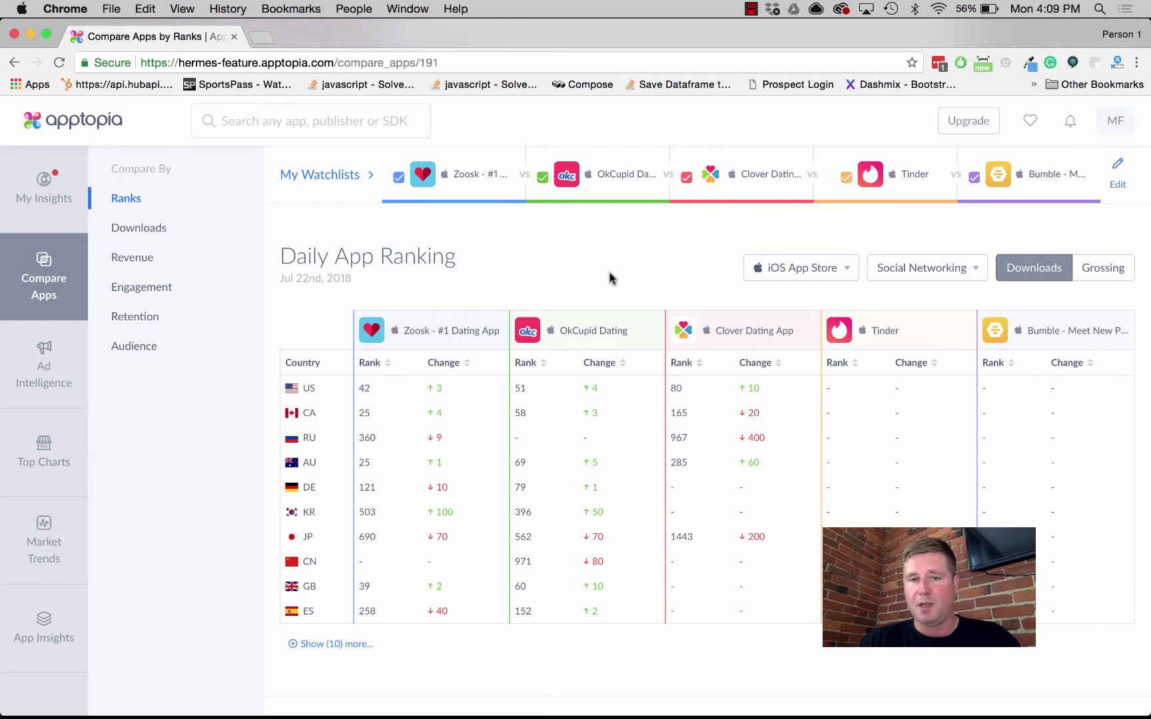
click(945, 267)
click(898, 309)
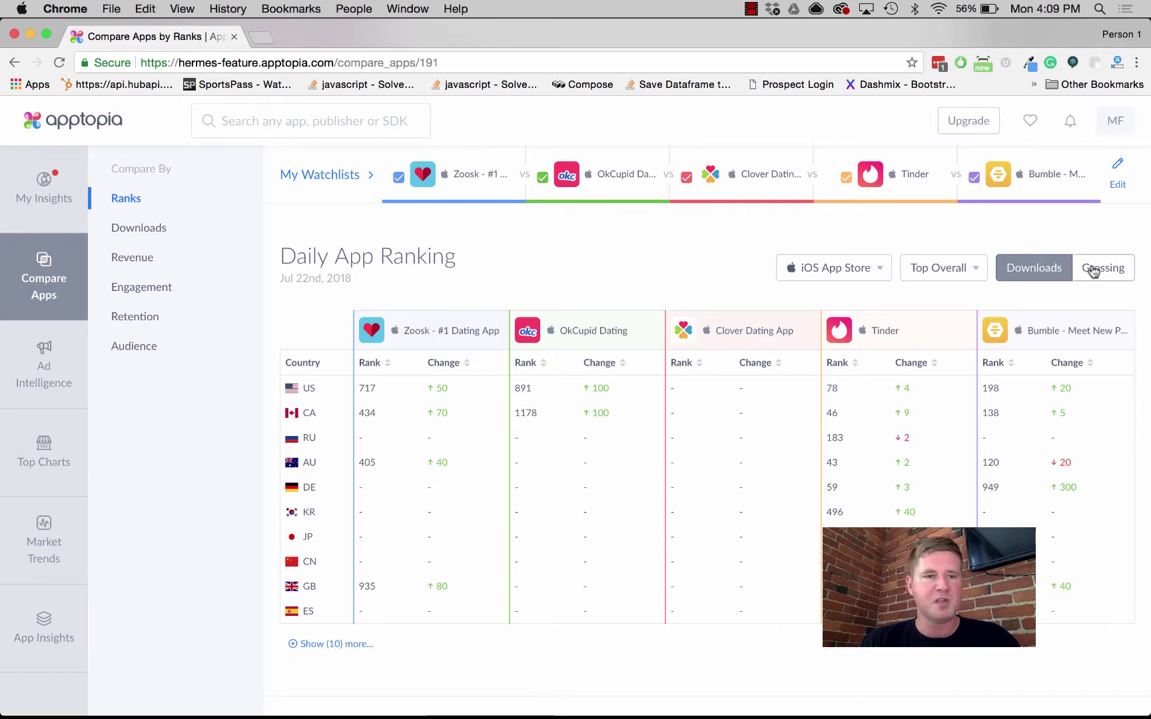
Show worldwide monthly downloads over the last 365 days with Tinder unchecked.
click(163, 229)
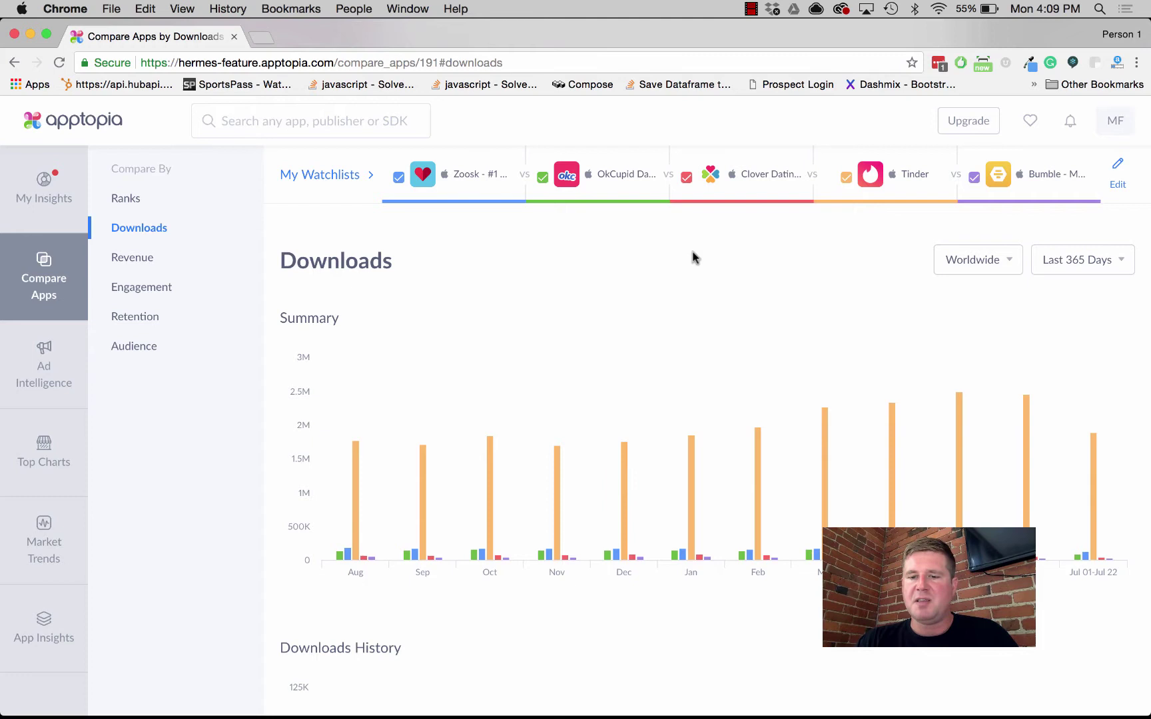
scroll(693, 258, down, 2)
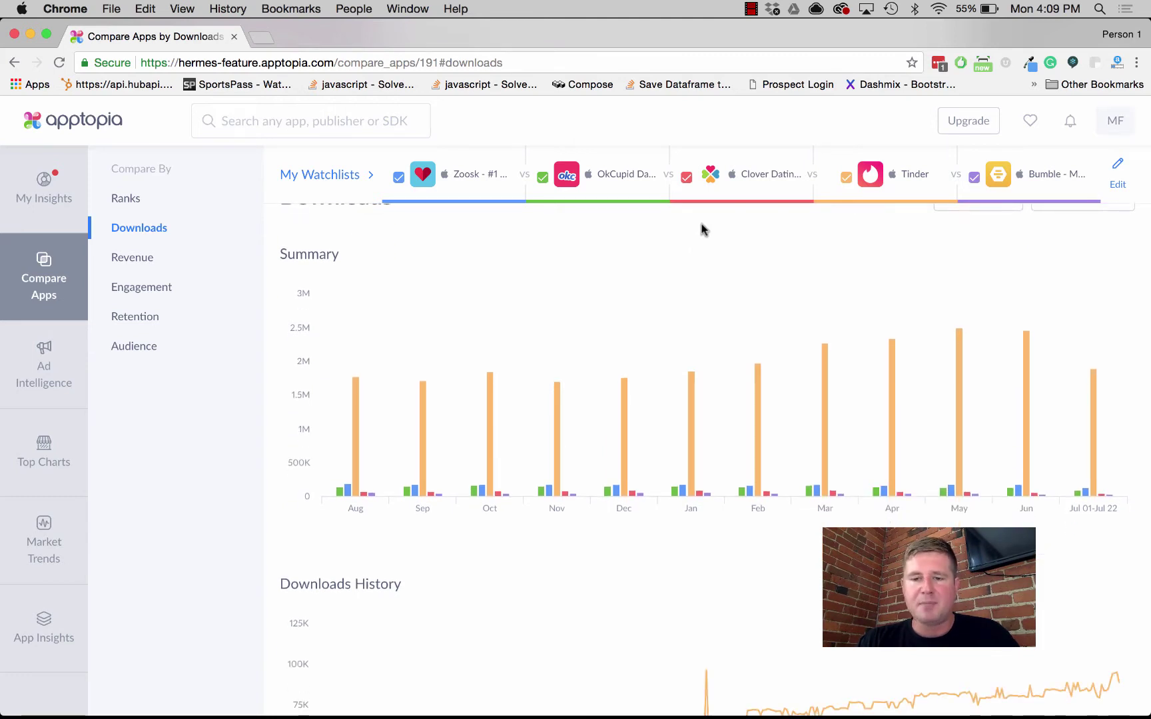
scroll(722, 264, up, 2)
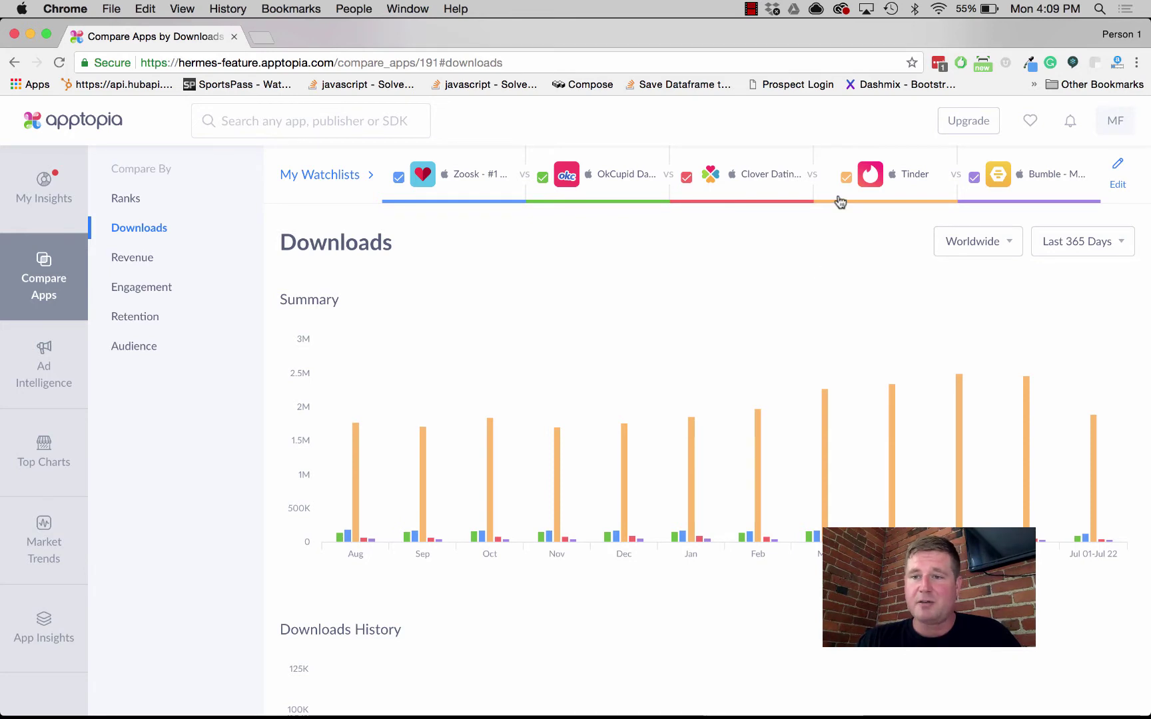
click(845, 177)
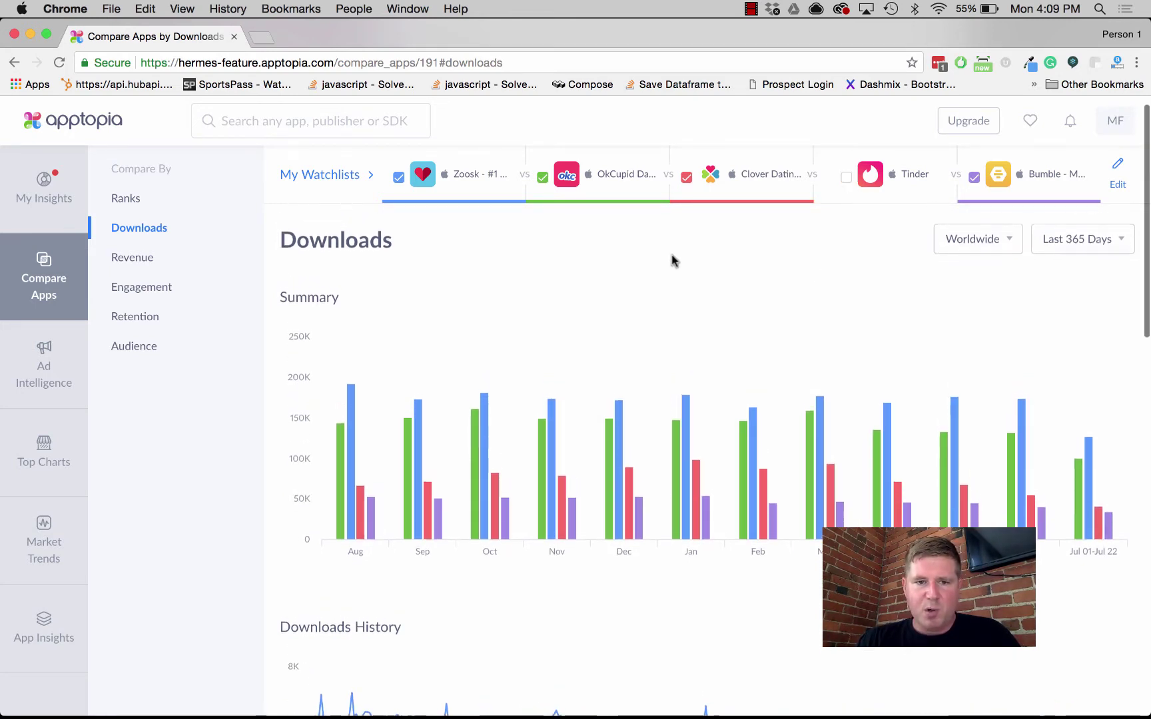
scroll(673, 260, down, 1)
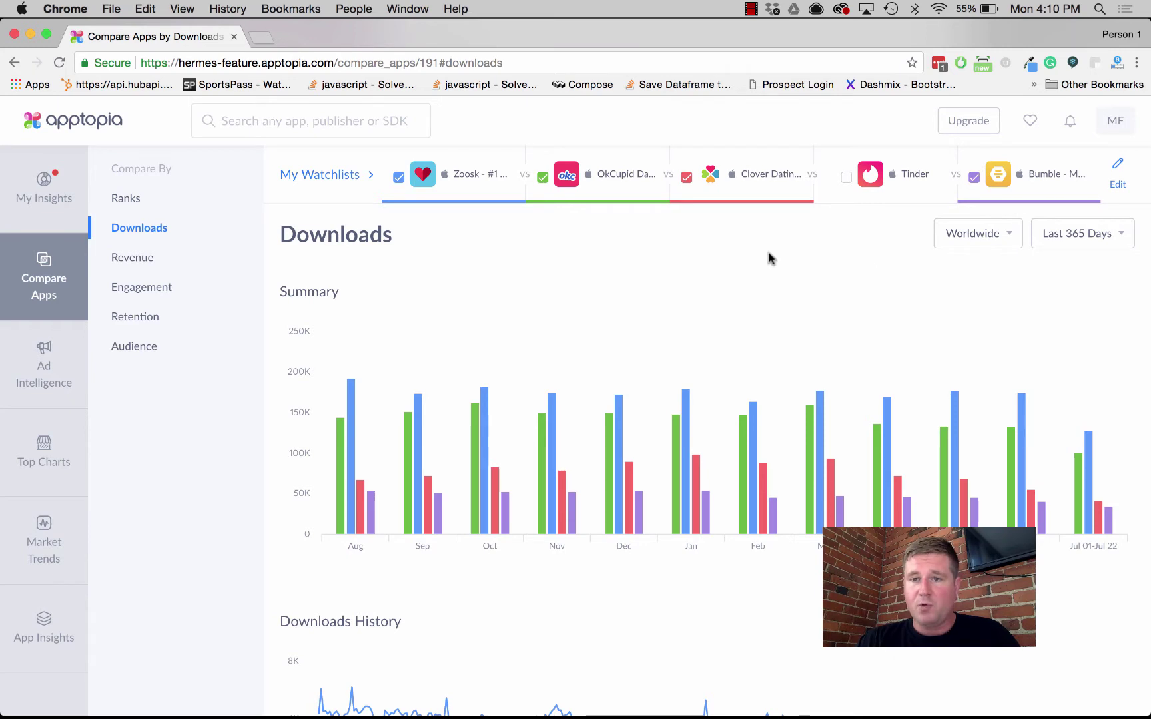
Limit downloads to the United States, re-check Tinder, and view Downloads History and Country Breakdown.
click(990, 233)
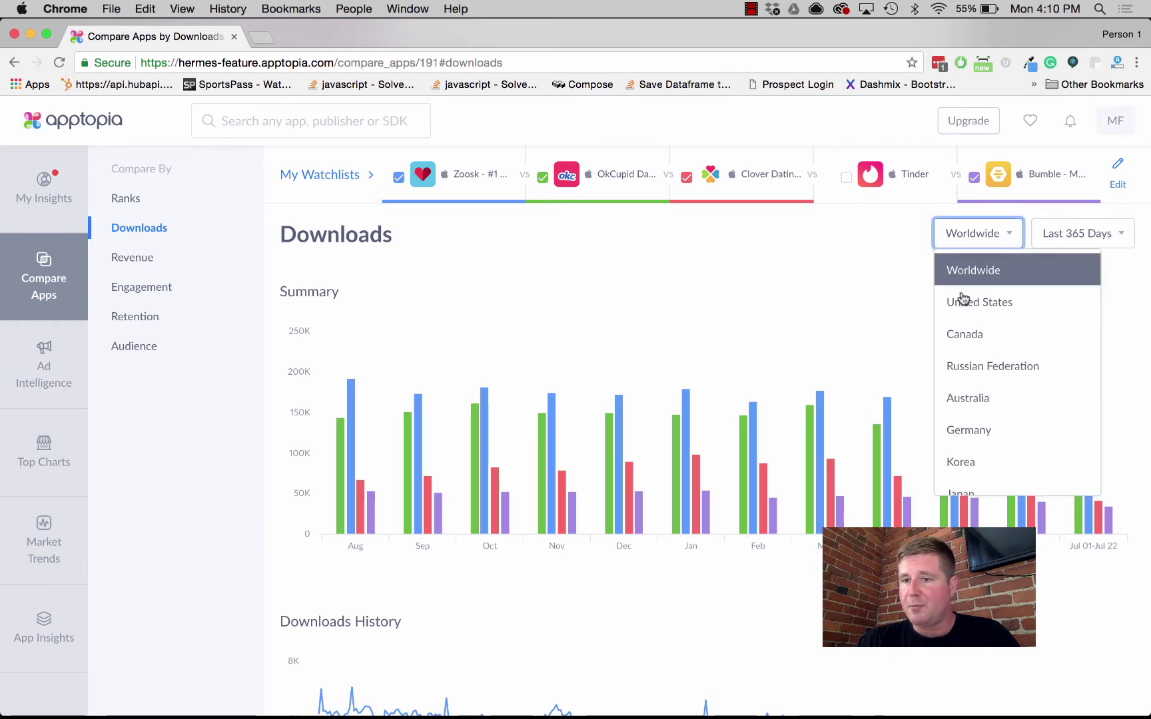
click(996, 301)
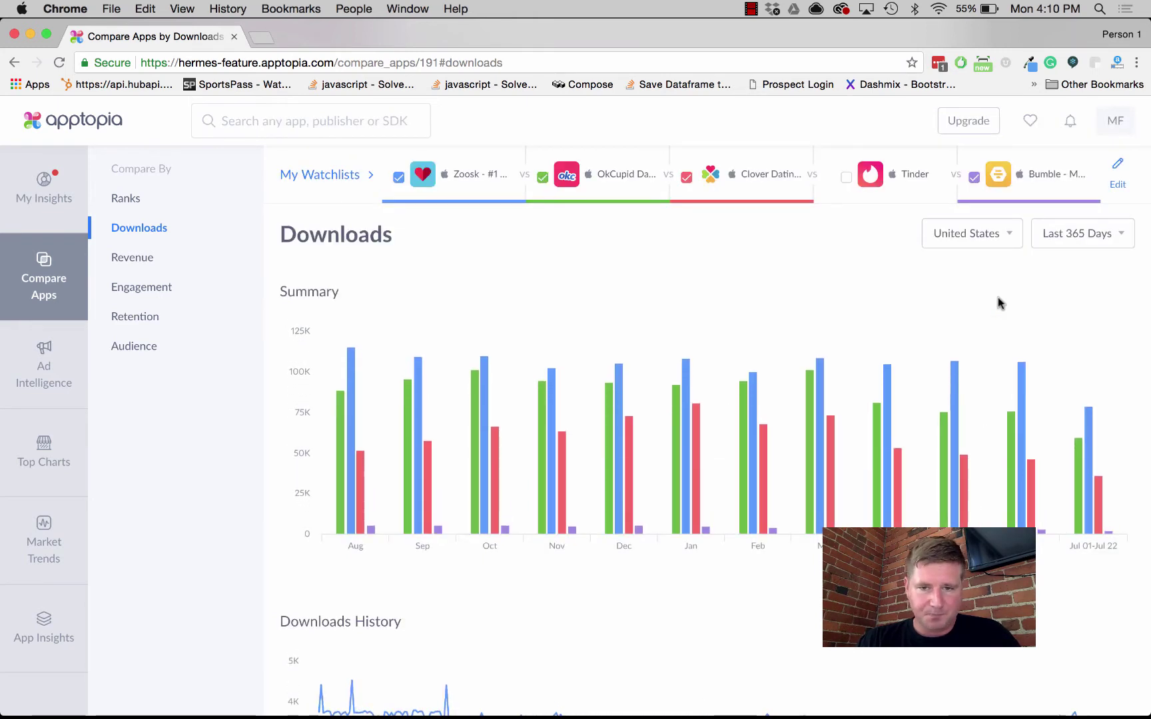
click(845, 177)
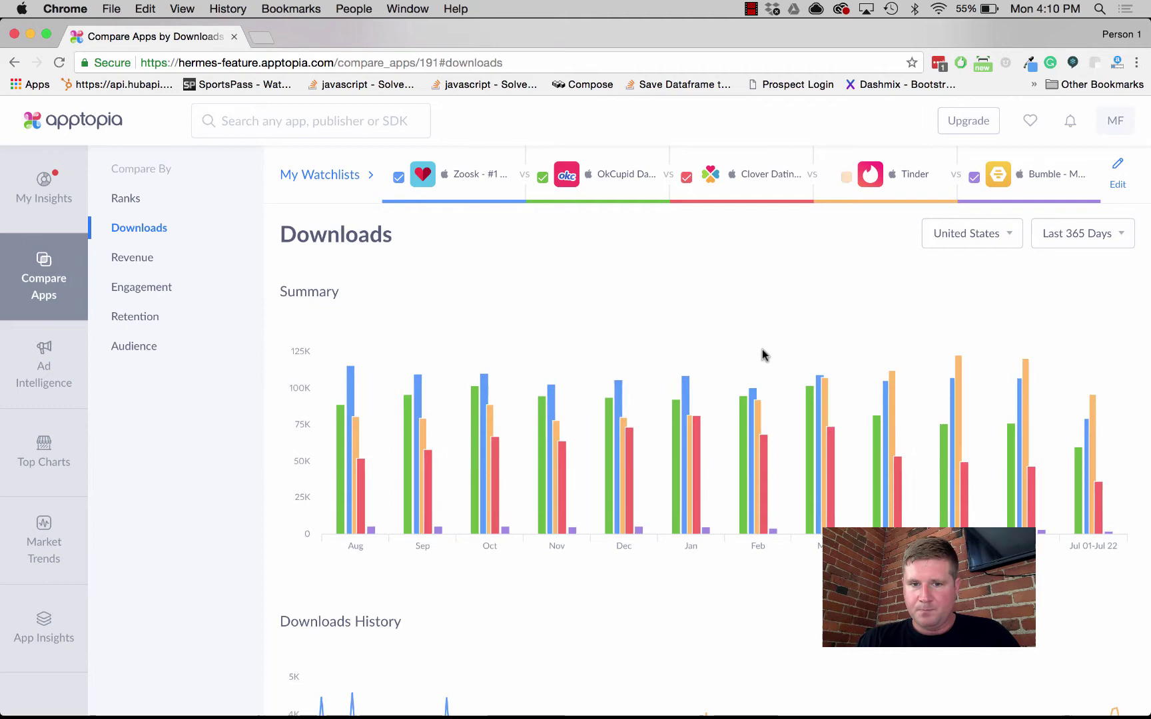
scroll(762, 355, down, 3)
scroll(762, 354, down, 3)
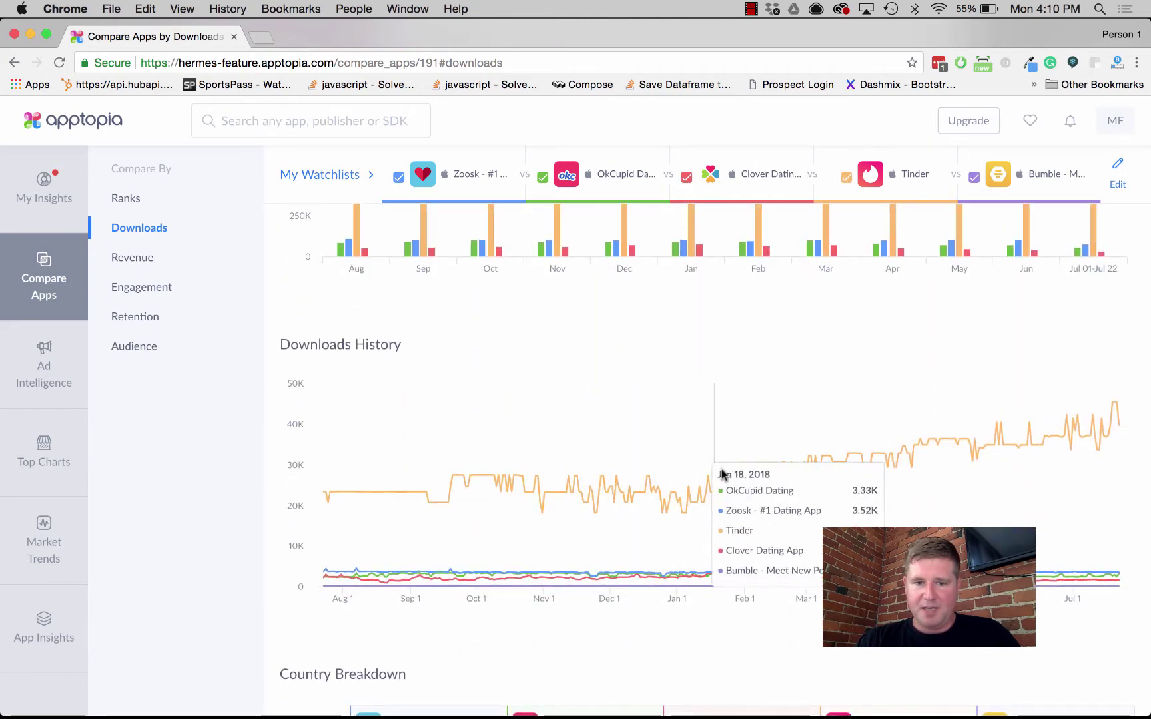
scroll(721, 466, down, 10)
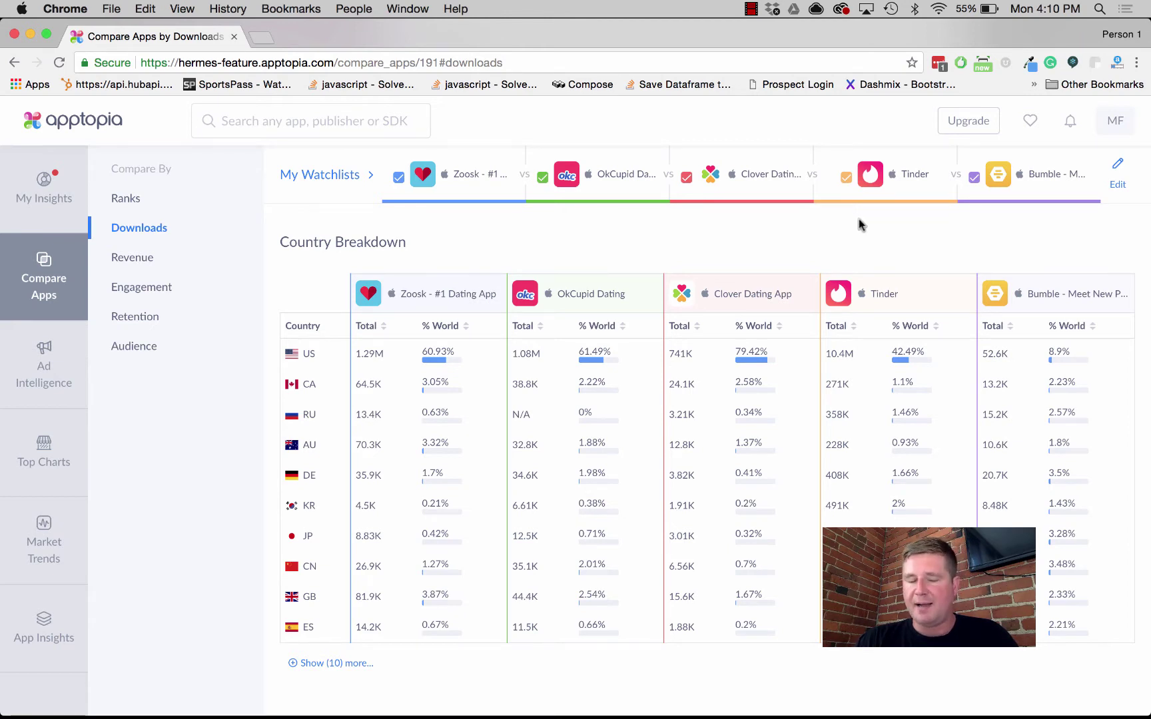
Switch the comparison to Revenue and uncheck Tinder.
click(148, 257)
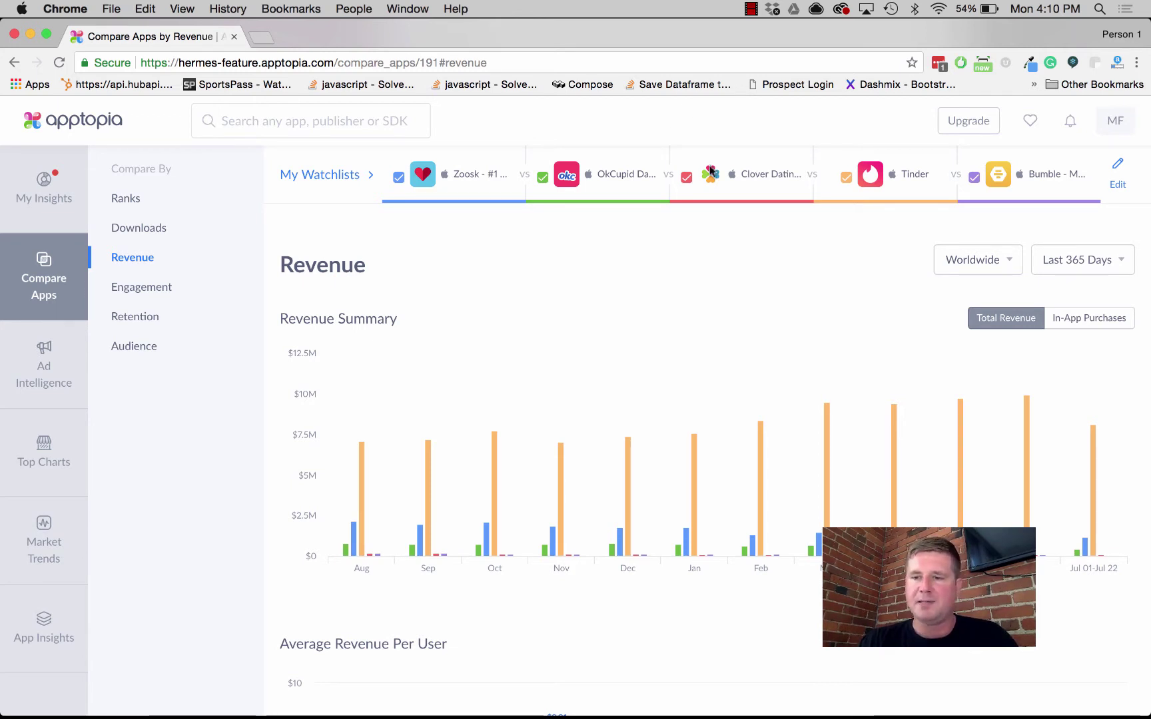
mouse_move(1030, 371)
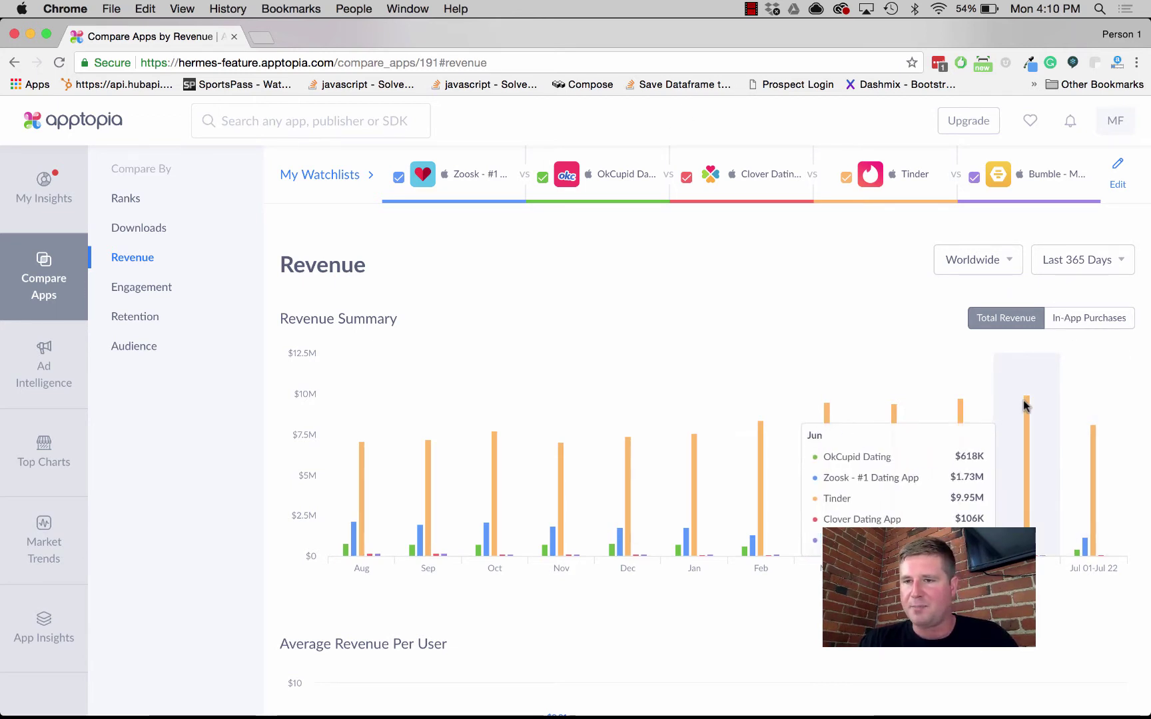
click(845, 177)
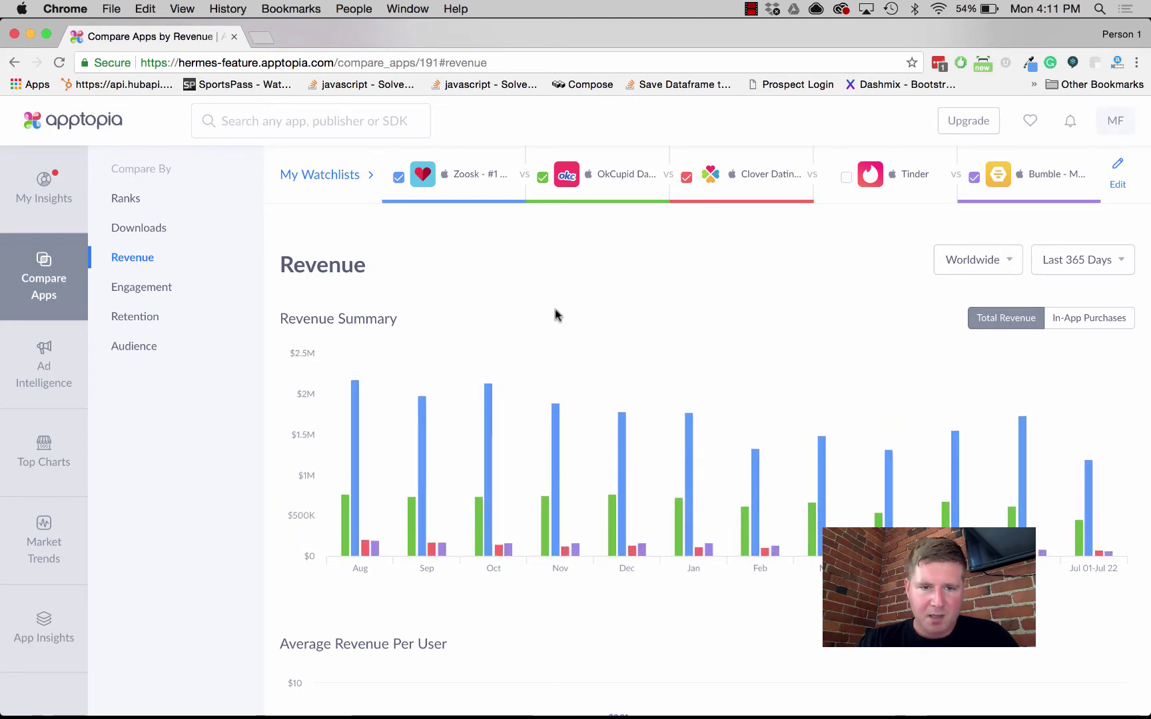
Check the Worldwide regions, try Last 180 Days, then return to Last 365 Days.
mouse_move(356, 403)
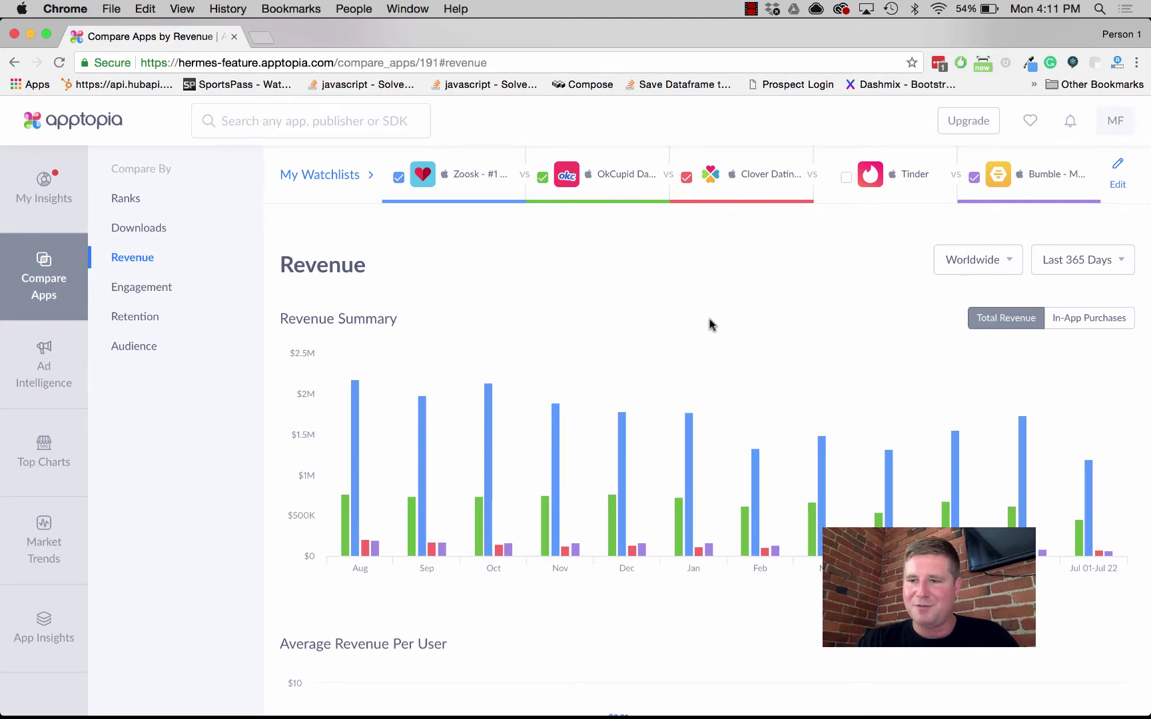
click(949, 267)
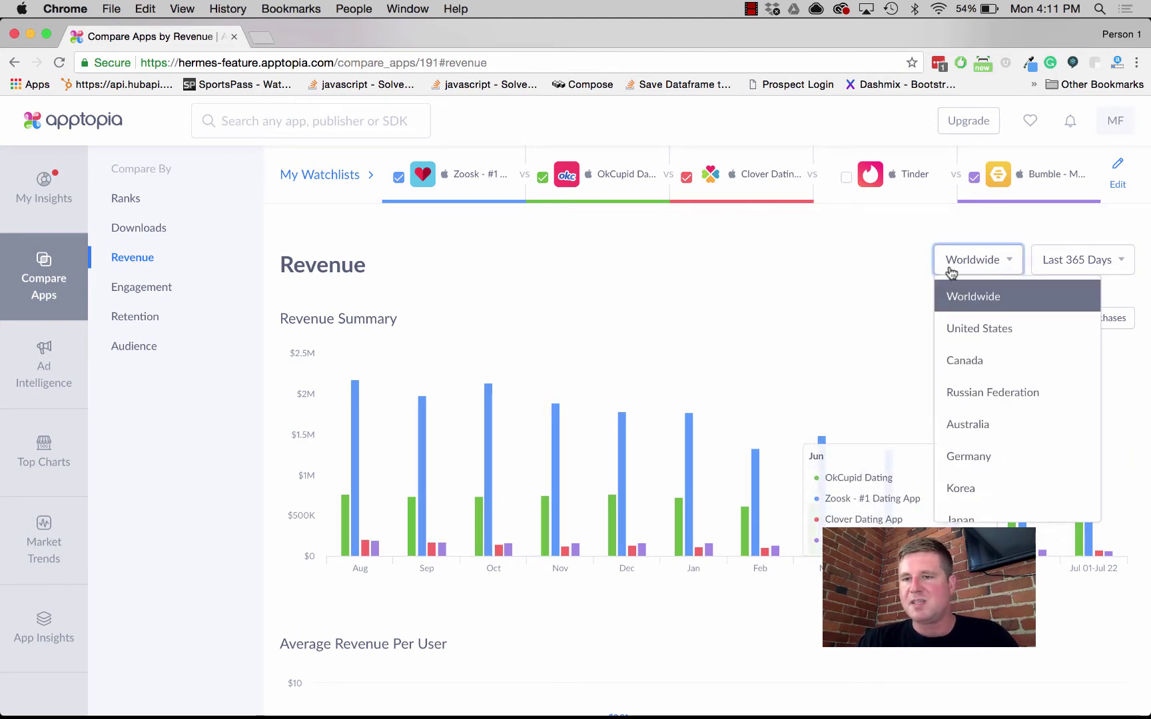
click(1068, 260)
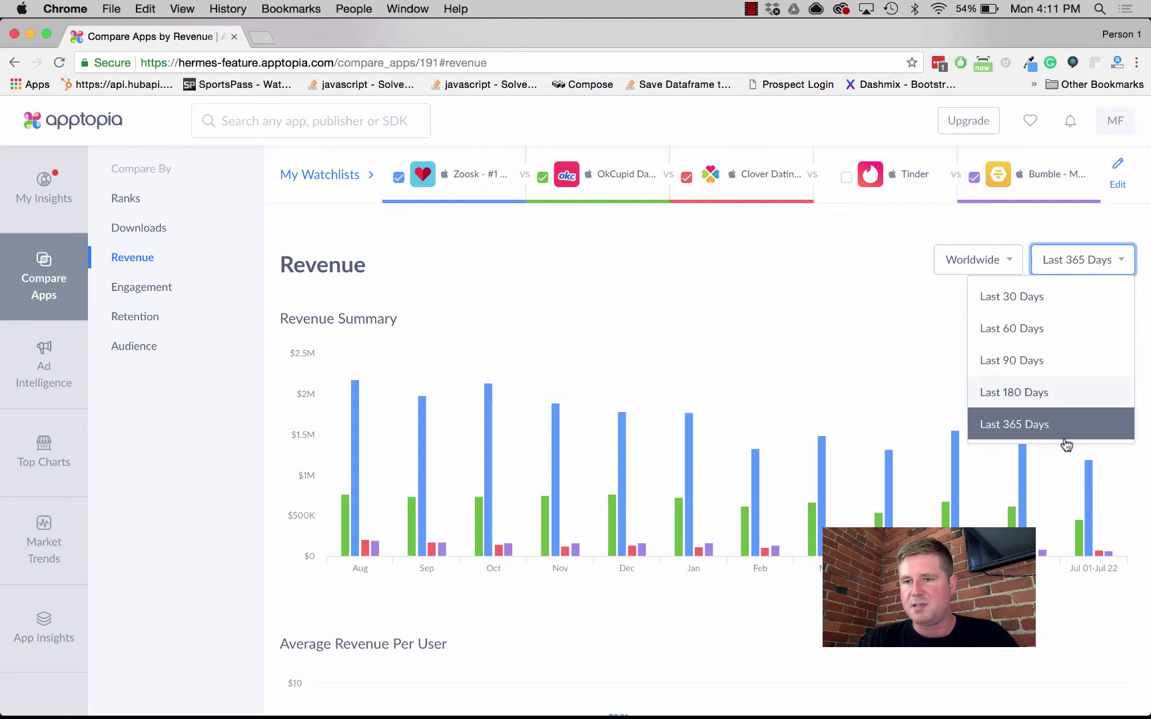
click(1036, 395)
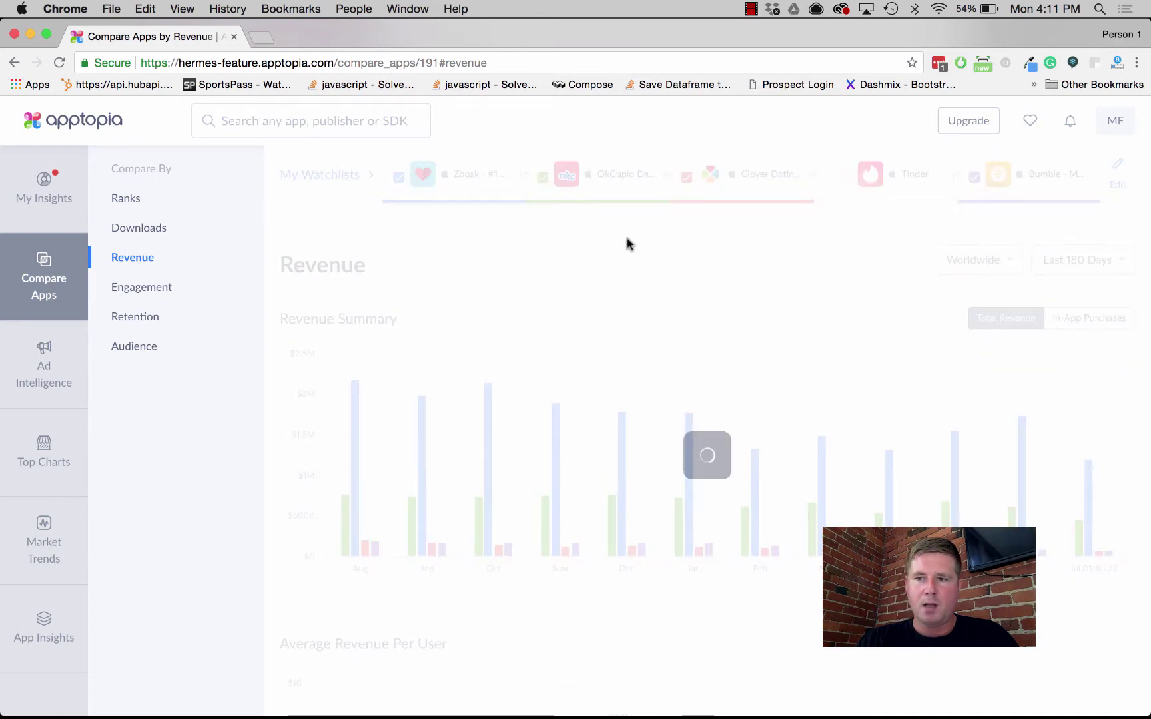
click(1108, 262)
click(1044, 417)
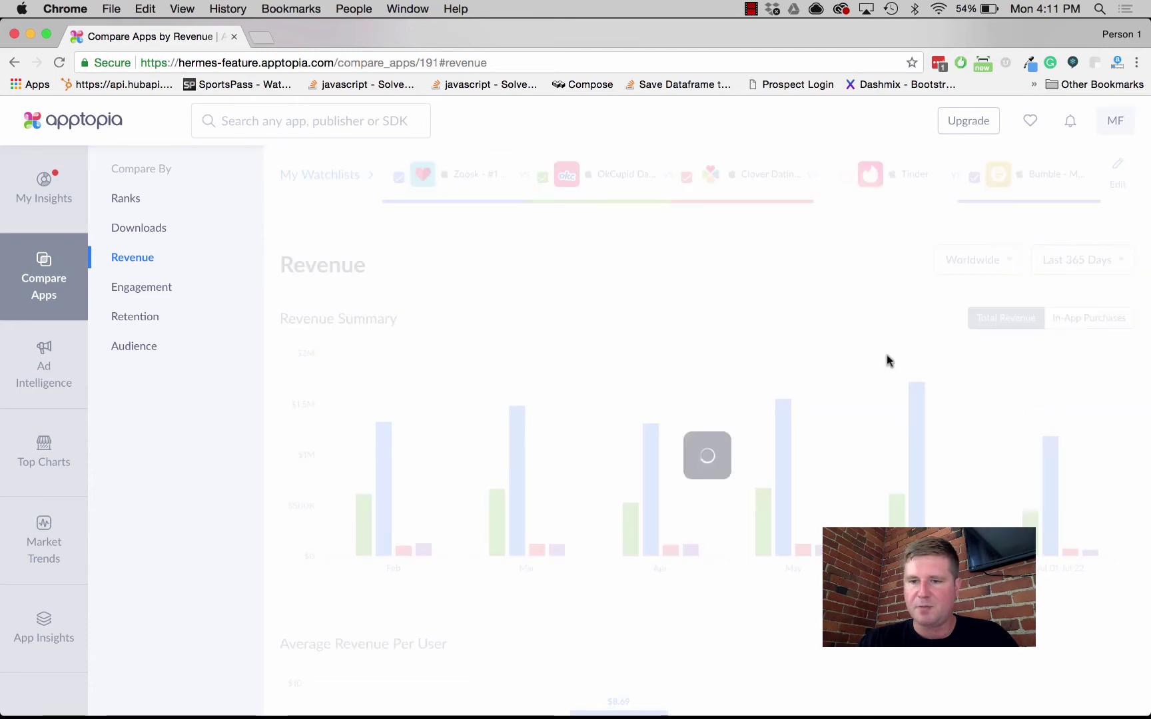
Re-check Tinder and view the Average Revenue Per User and Source of Revenue charts.
scroll(678, 321, down, 3)
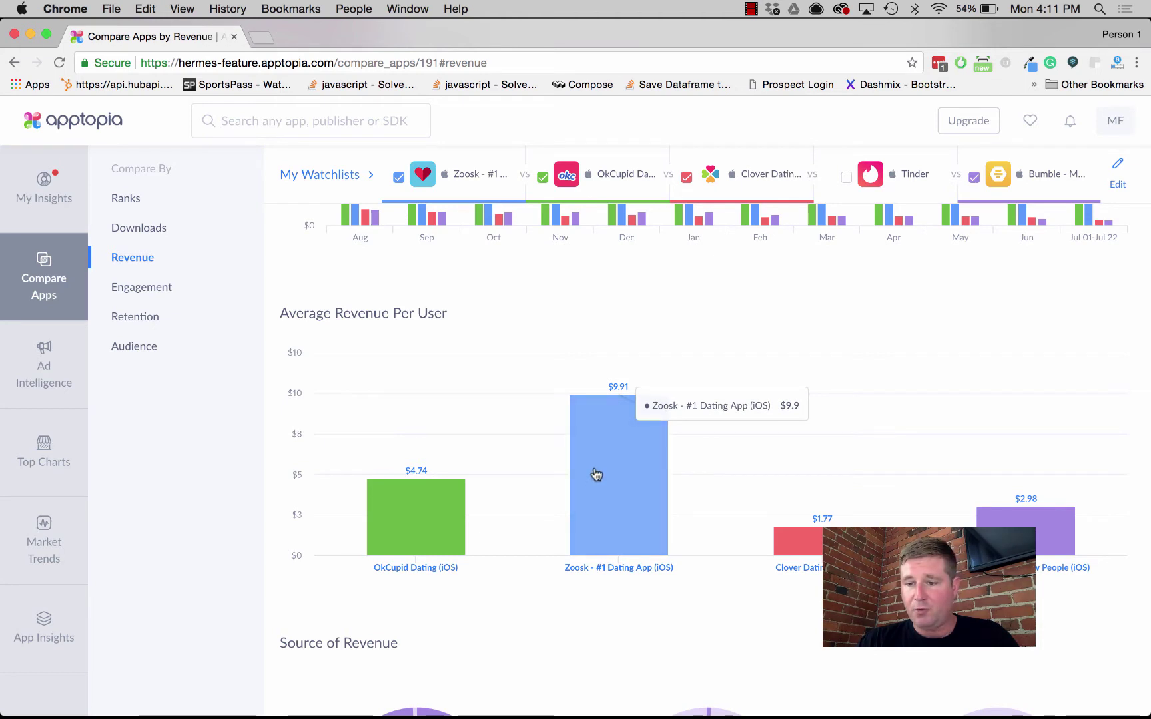
click(846, 177)
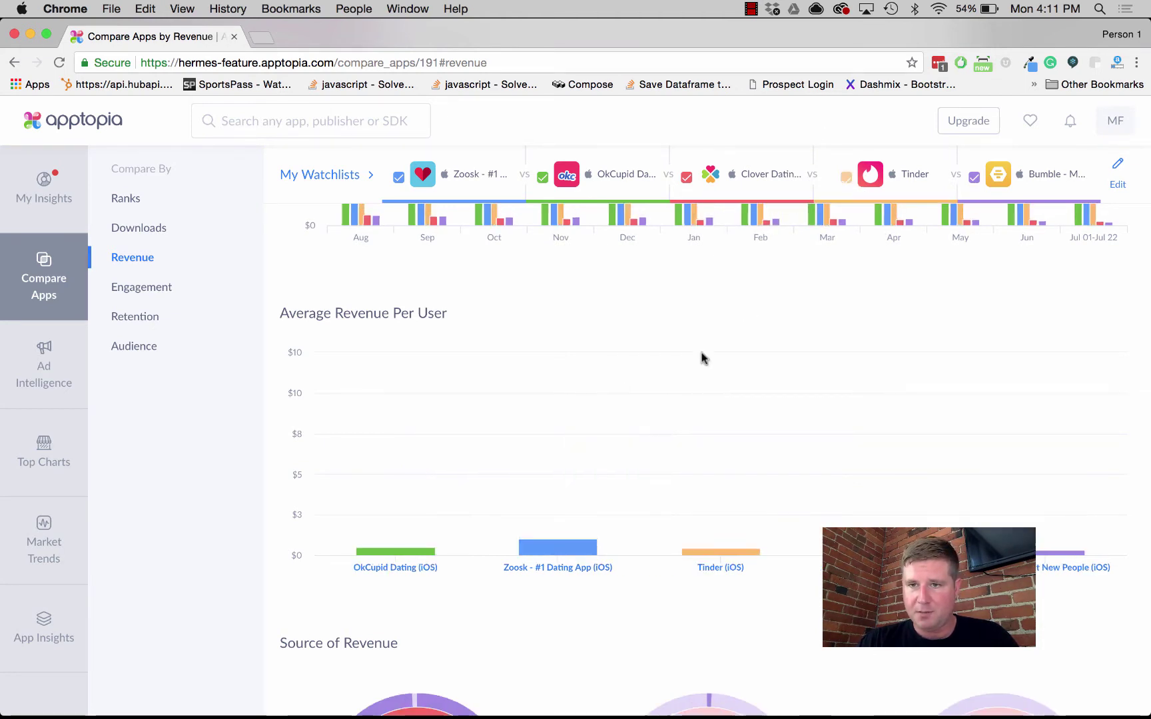
scroll(693, 359, down, 1)
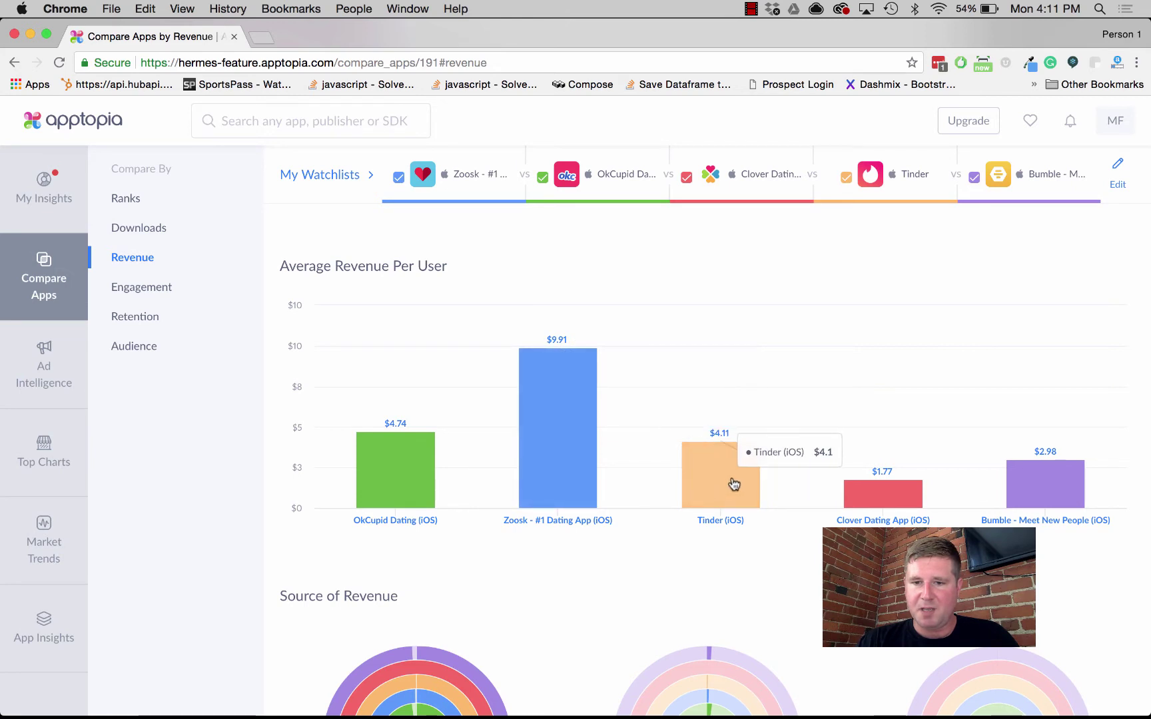
scroll(730, 484, down, 5)
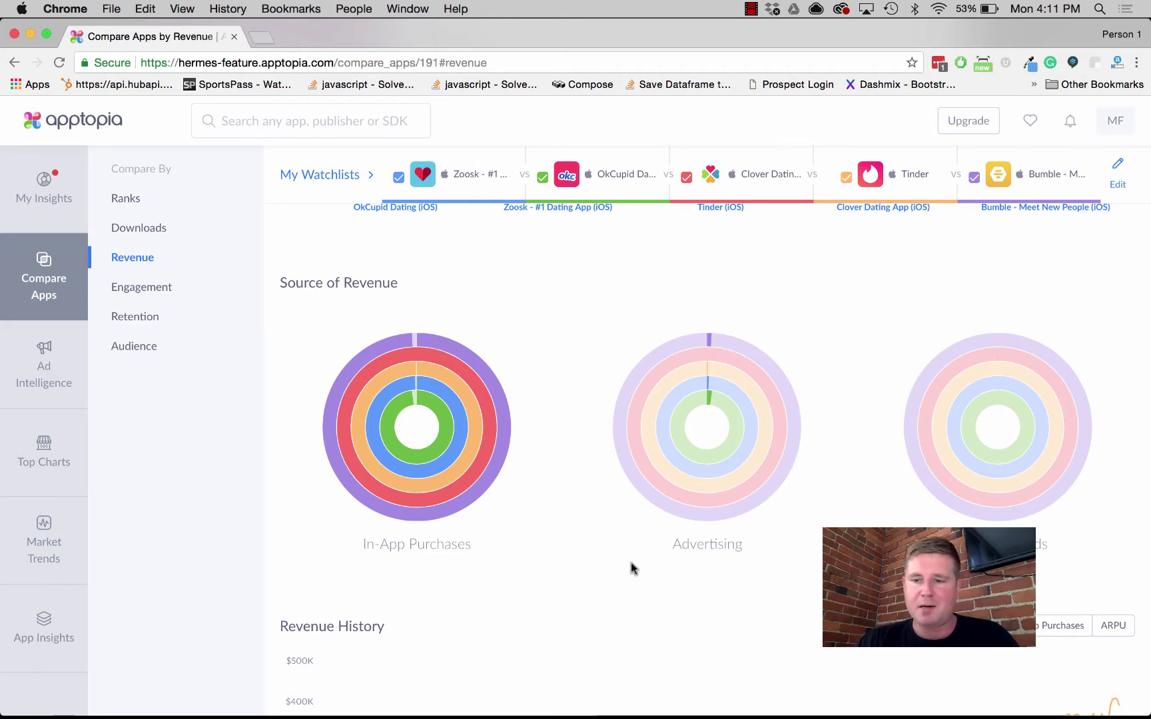
Scroll past Revenue History to the per-country revenue table, with Tinder at $55.3M in the US.
scroll(630, 566, down, 3)
scroll(630, 568, down, 4)
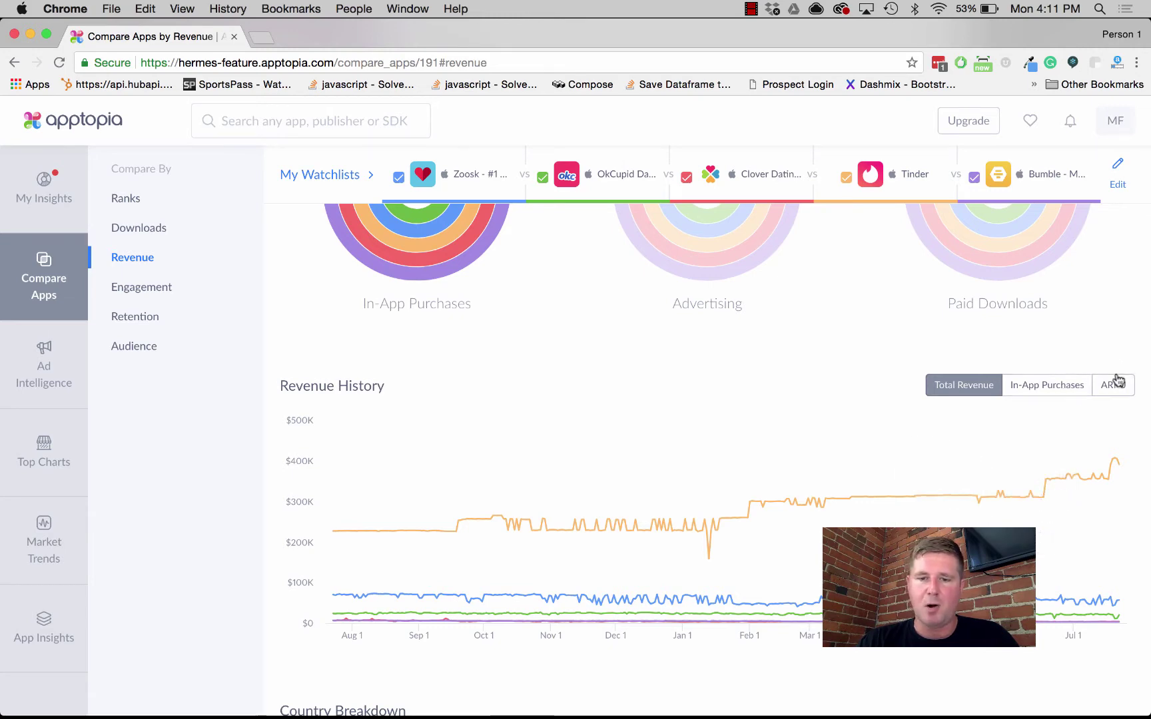
scroll(671, 384, down, 10)
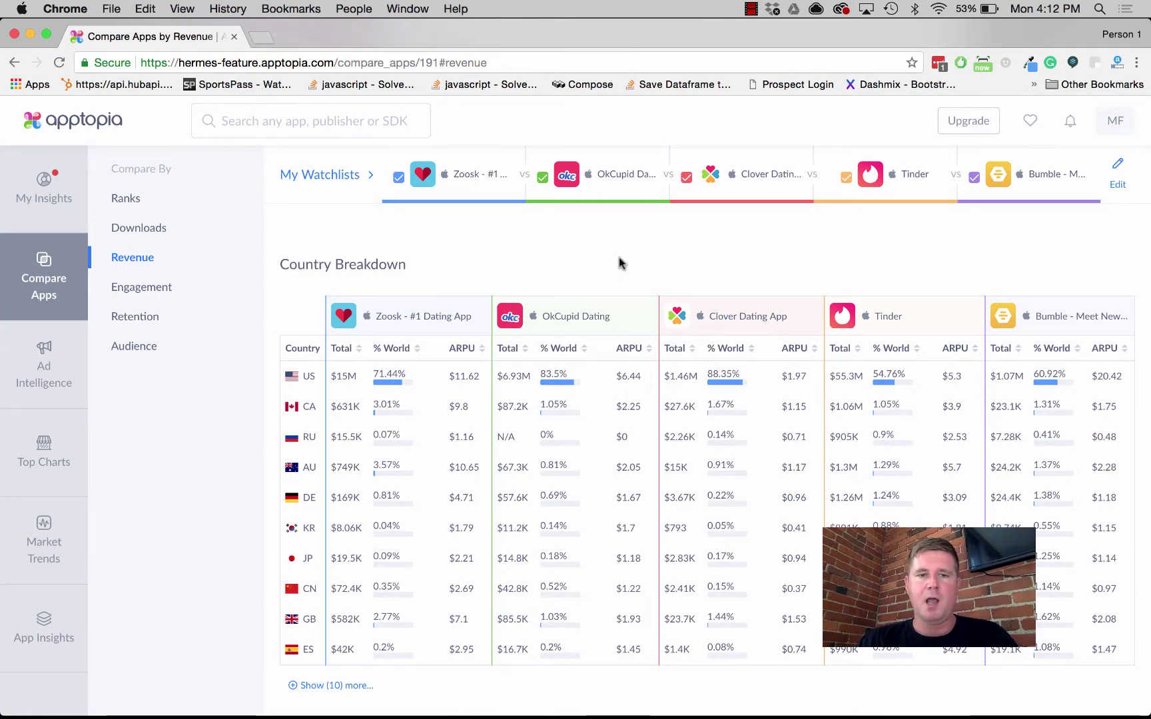
scroll(618, 263, down, 1)
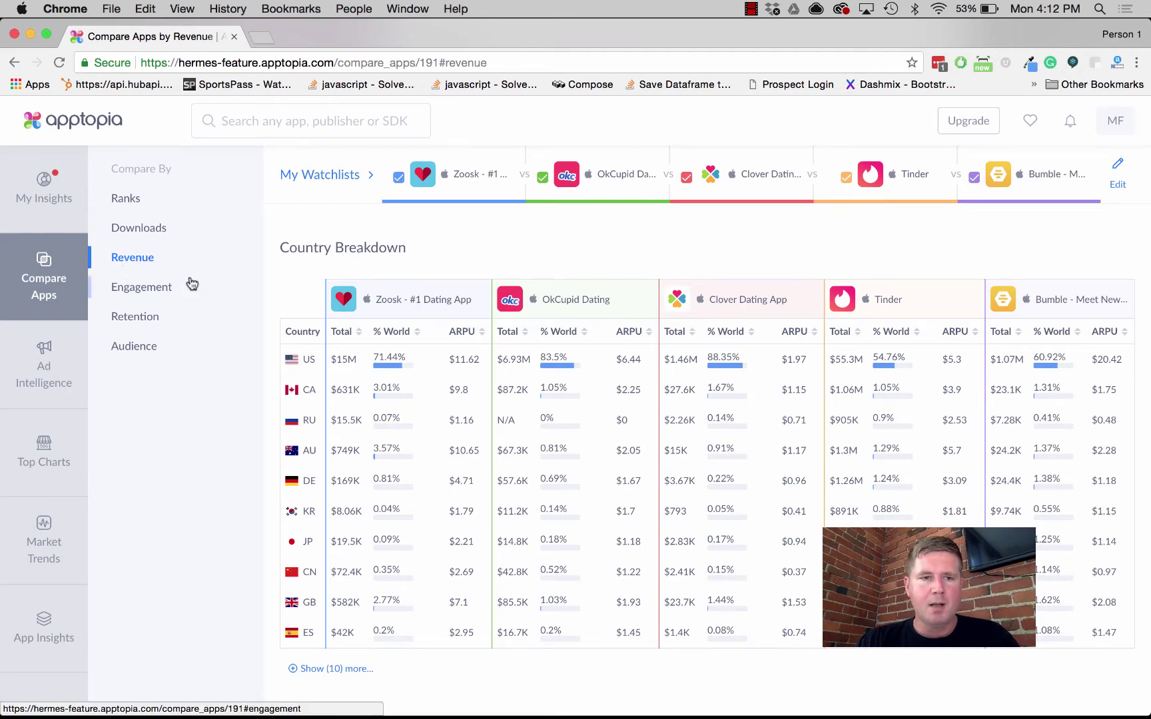
Switch the comparison to Engagement and uncheck Tinder from the active users chart.
click(140, 288)
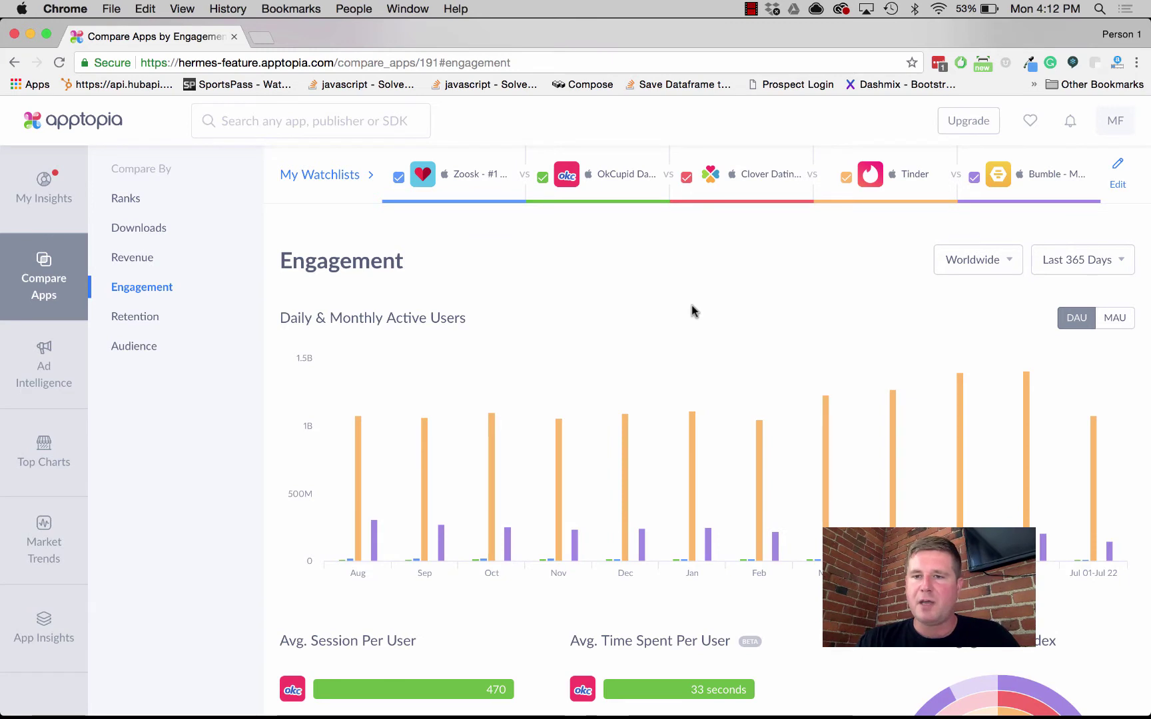
click(845, 180)
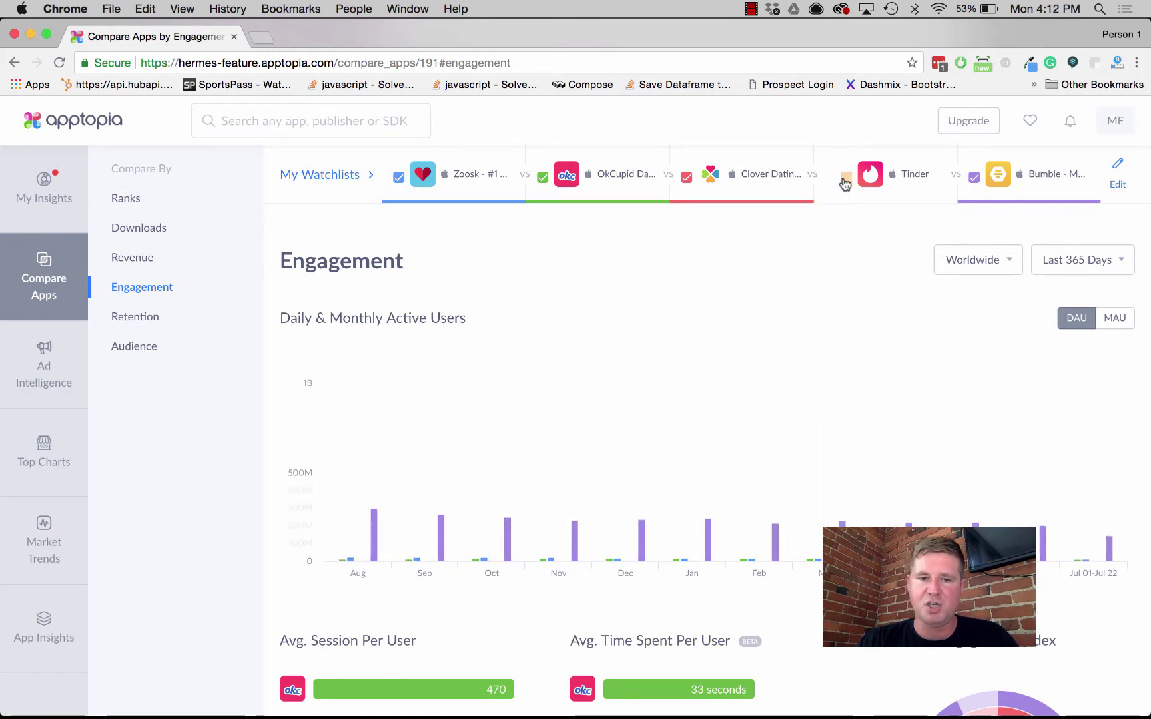
mouse_move(390, 400)
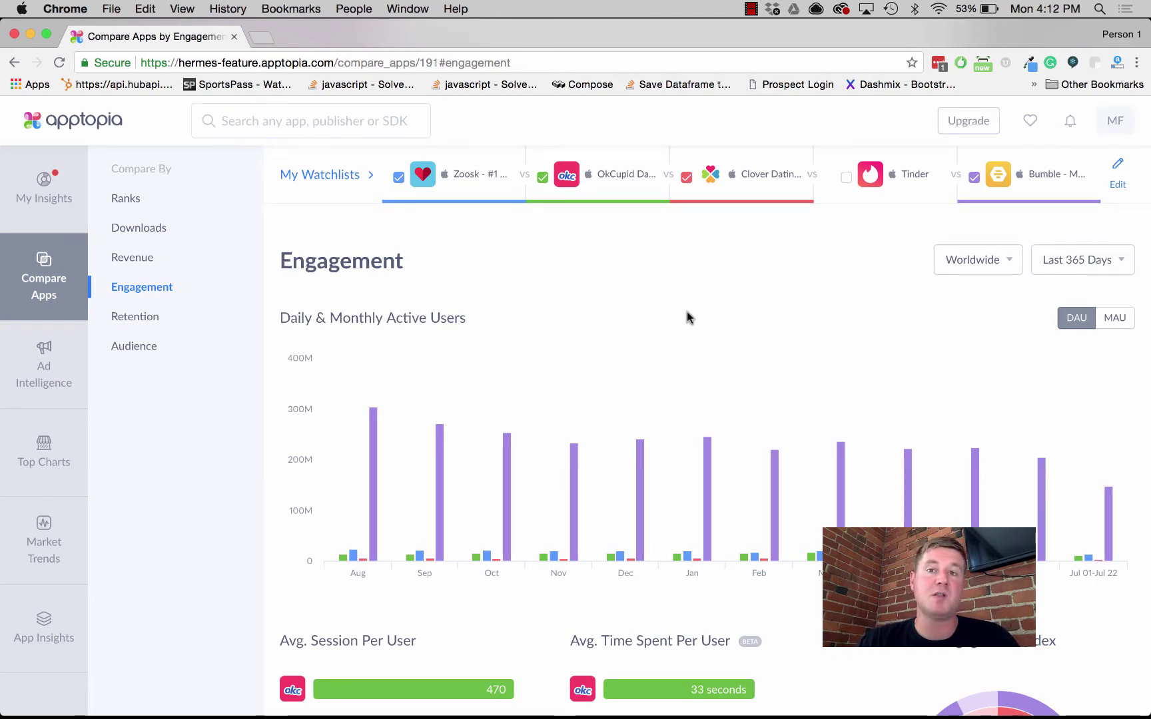
Leave the region on Worldwide and re-check Tinder in the engagement comparison.
scroll(687, 317, down, 1)
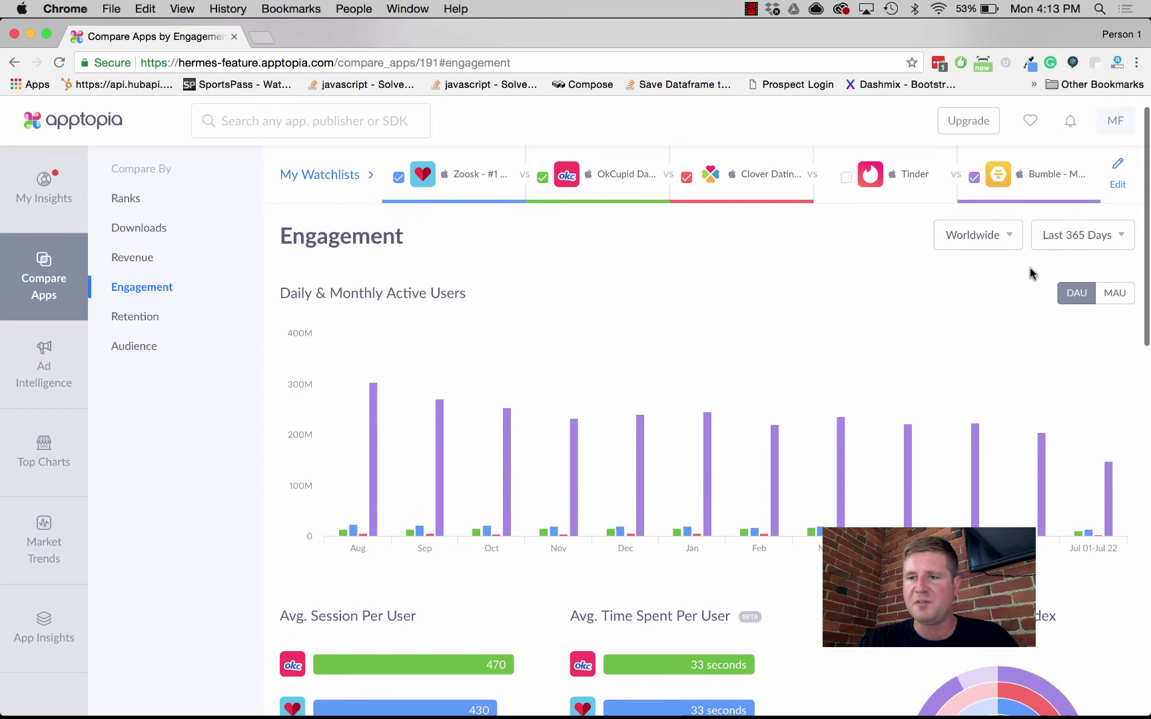
click(1001, 237)
click(984, 243)
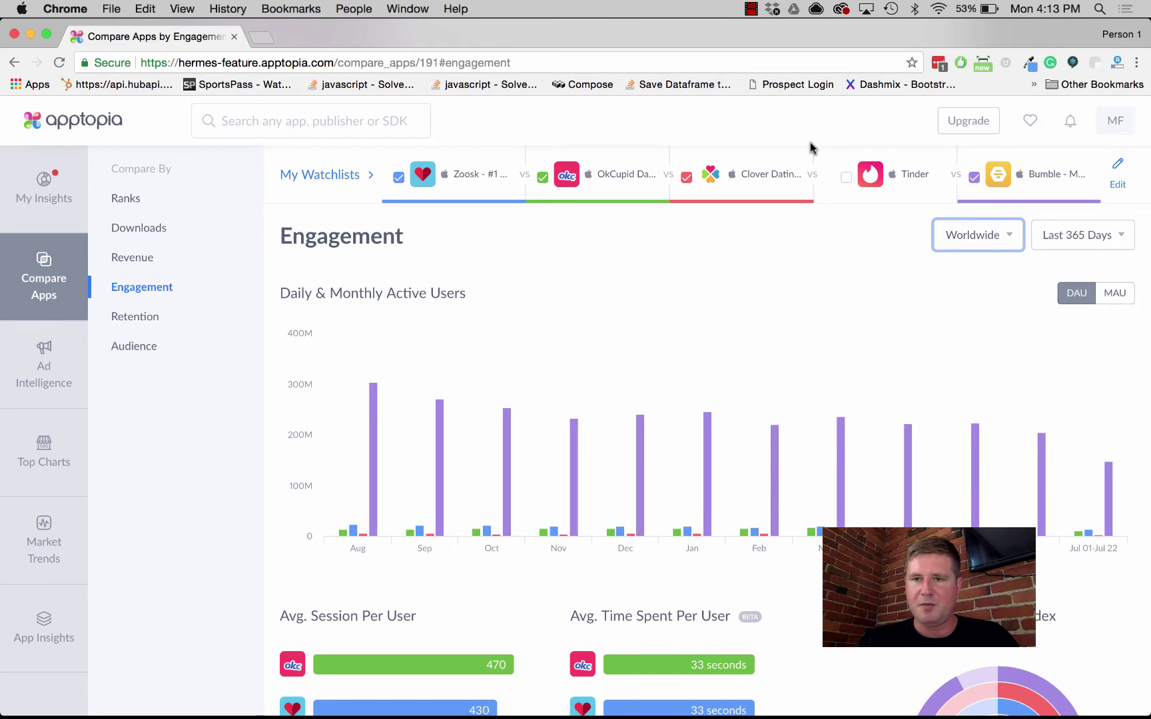
click(846, 177)
Scroll down the Engagement page to the Country Breakdown listing US monthly active users per app.
scroll(779, 320, down, 5)
scroll(779, 320, down, 3)
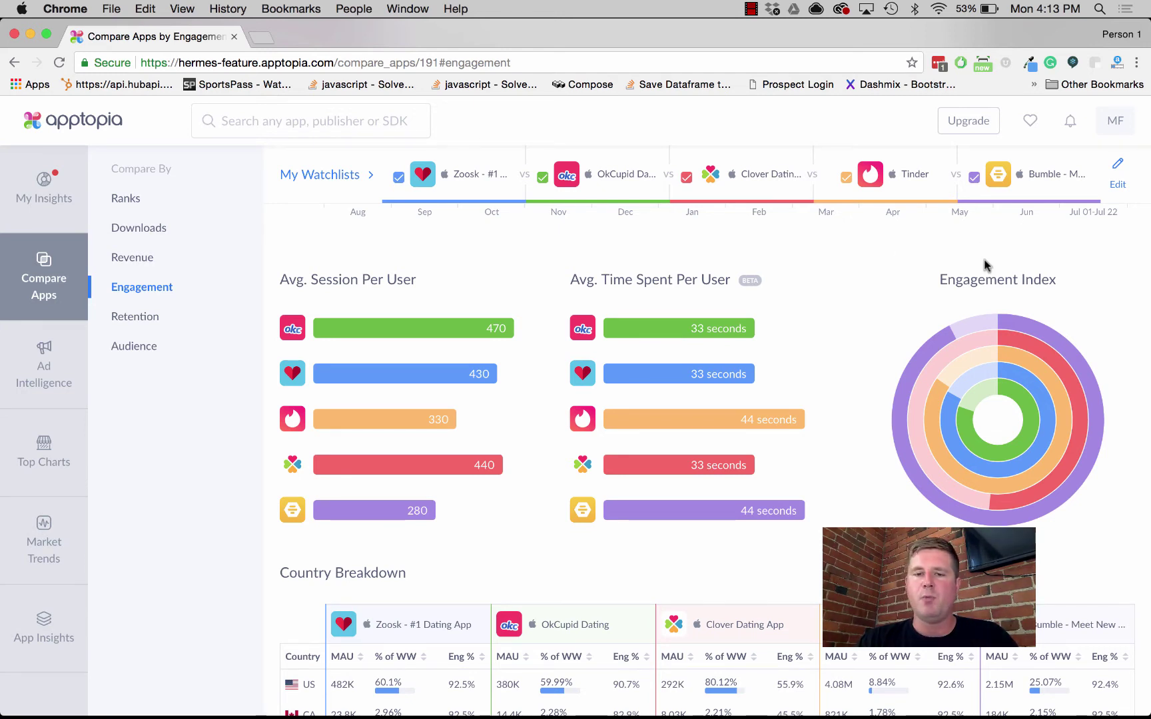
mouse_move(932, 346)
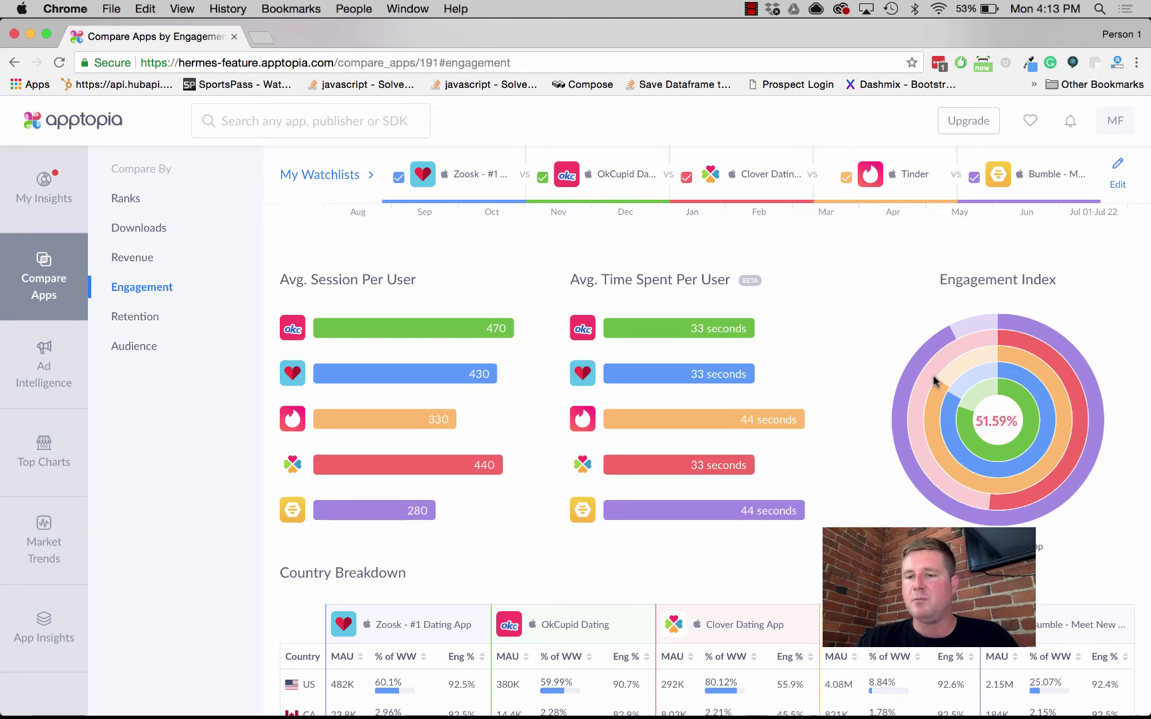
mouse_move(939, 397)
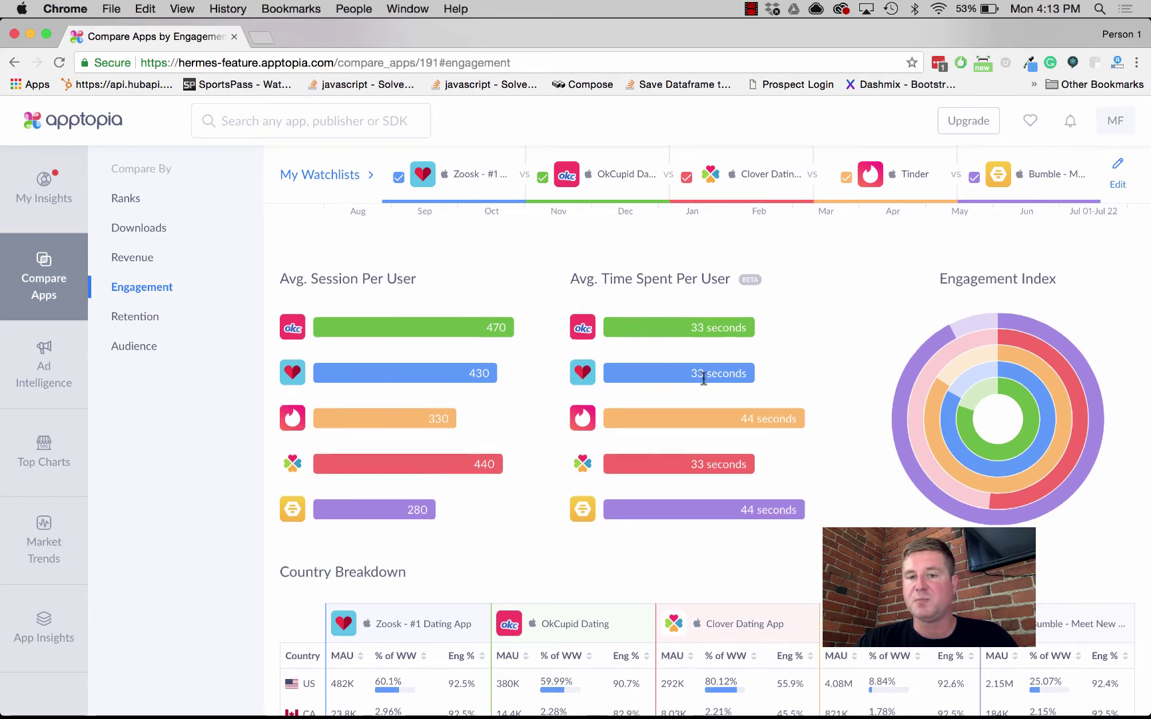
scroll(704, 378, down, 3)
scroll(703, 380, down, 6)
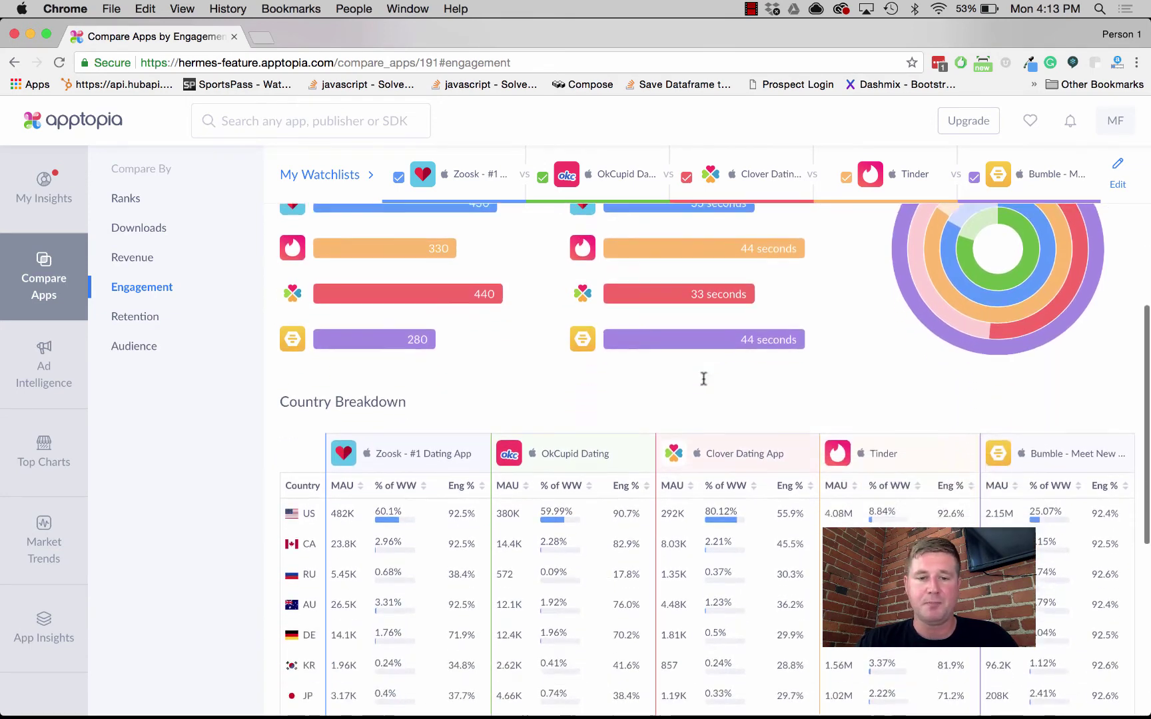
scroll(703, 381, down, 3)
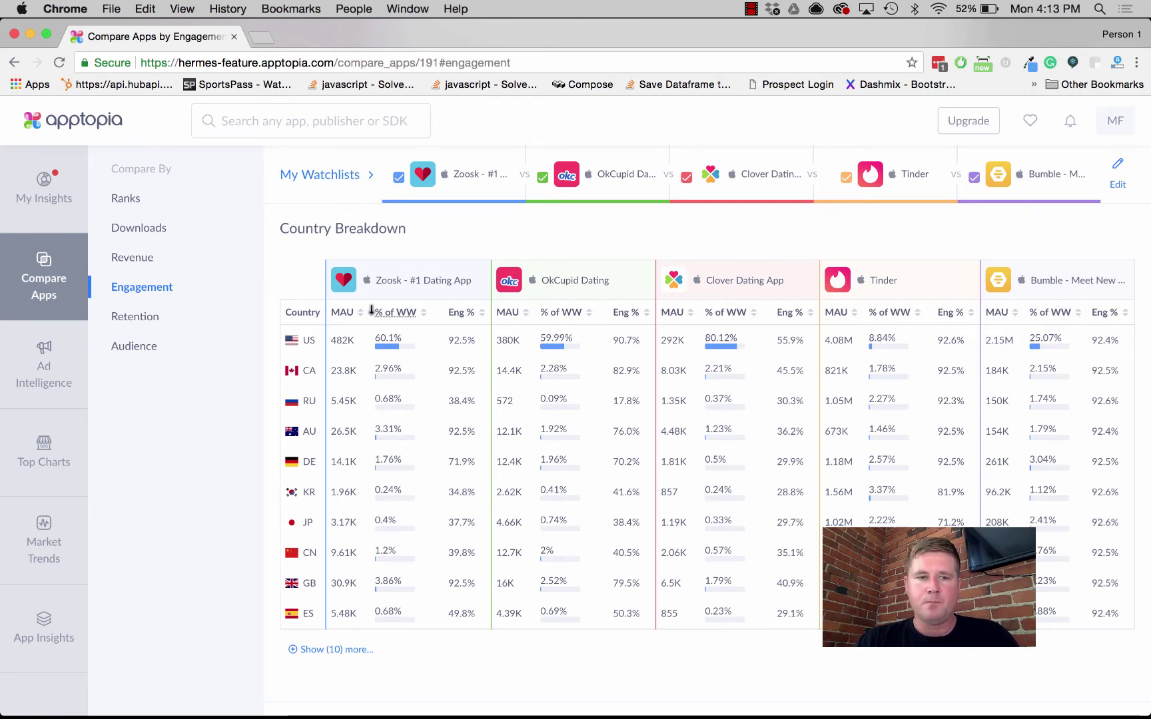
Open the Retention comparison for the five apps and toggle Zoosk off and back on.
click(136, 320)
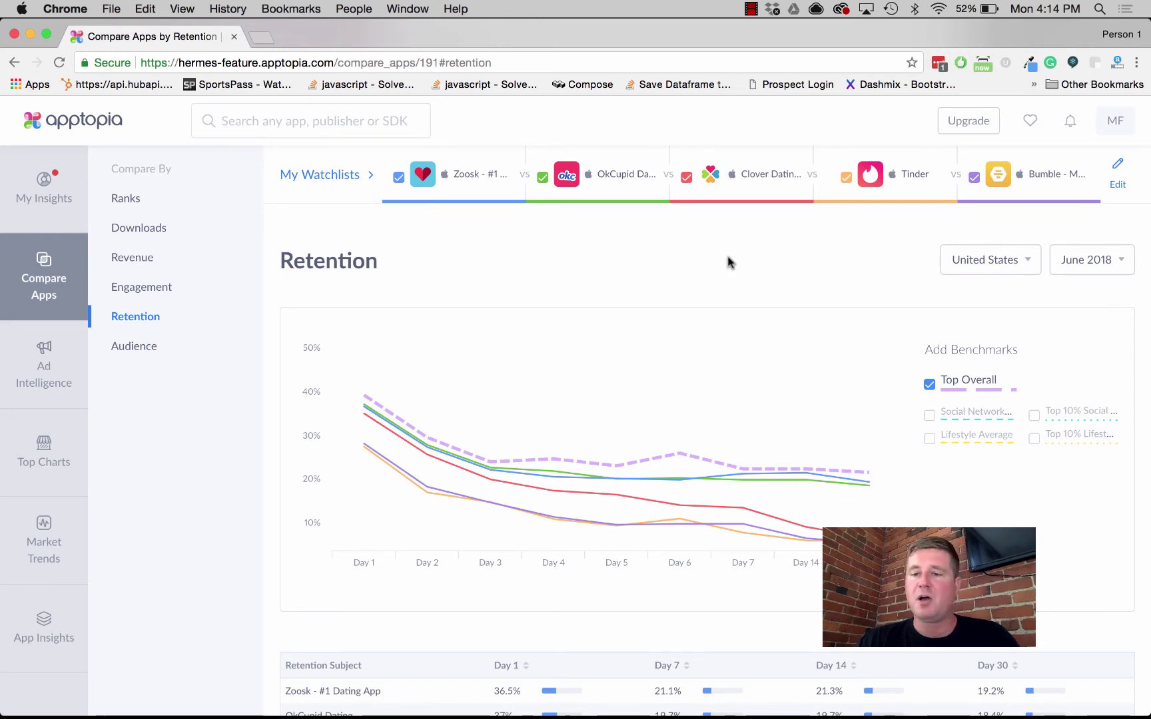
scroll(1127, 564, down, 1)
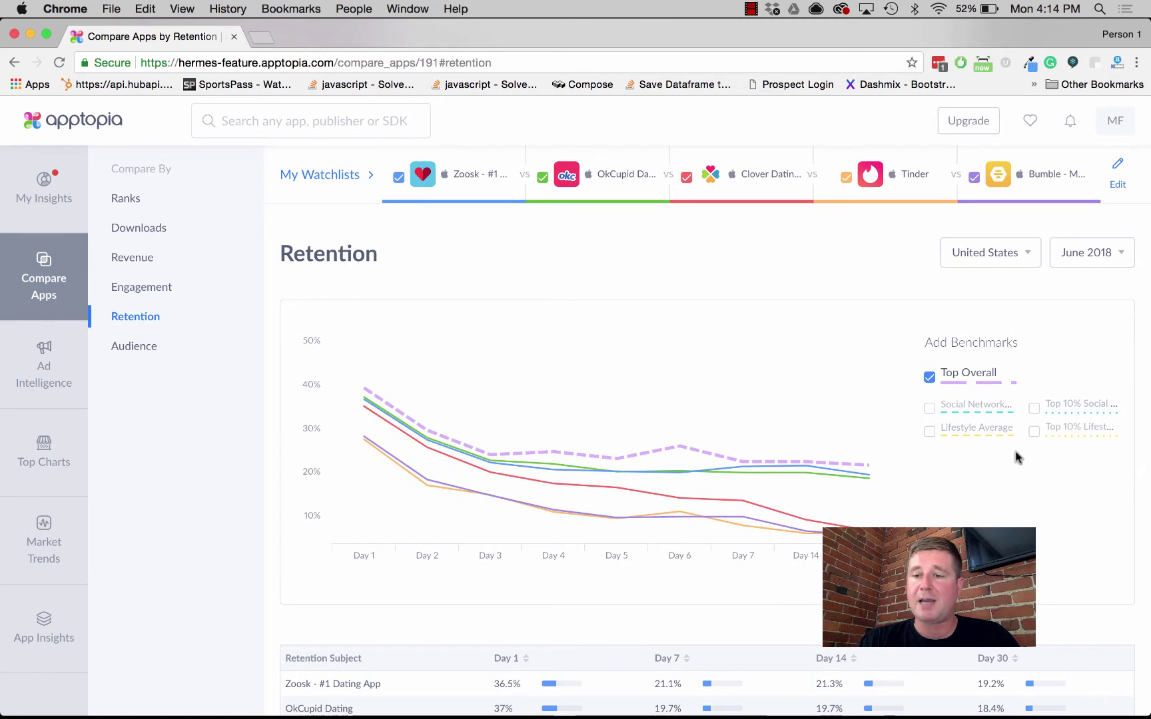
scroll(1017, 457, down, 3)
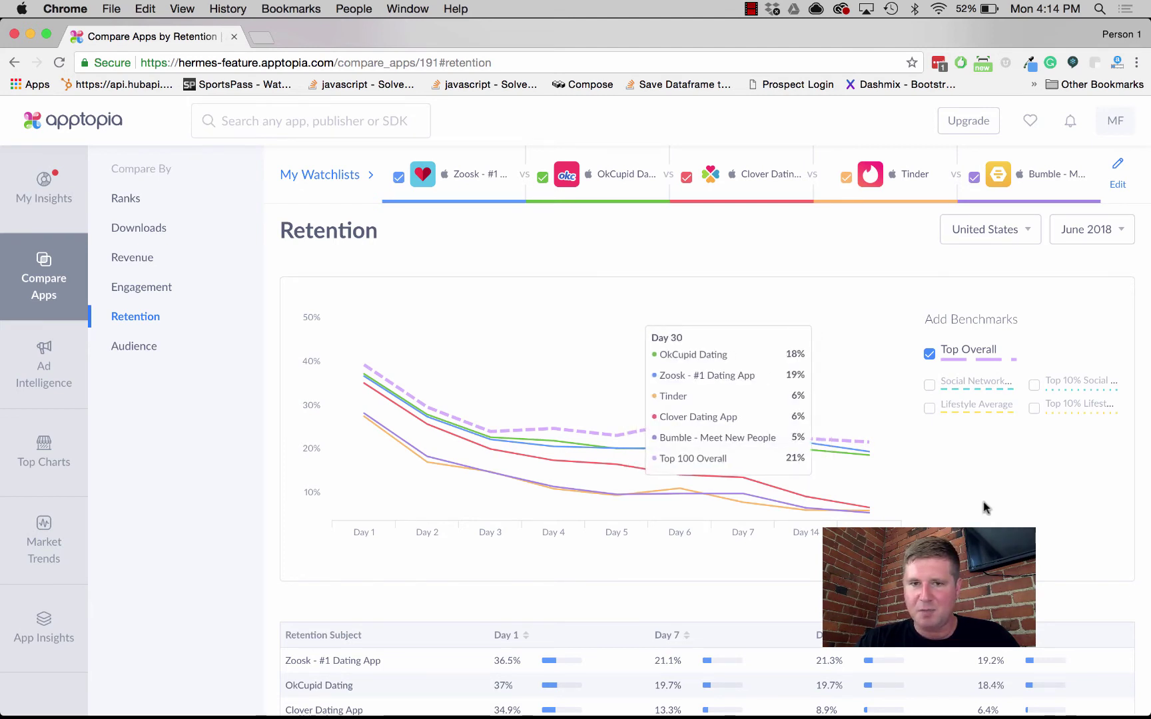
scroll(950, 462, down, 1)
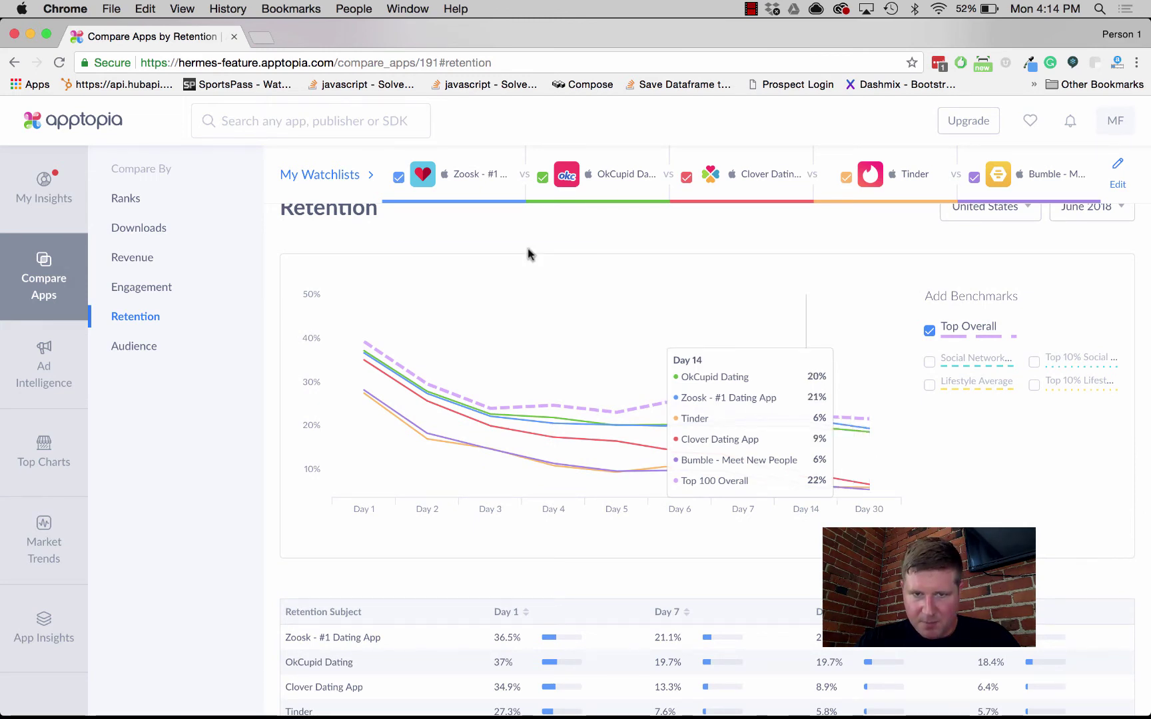
click(398, 178)
click(398, 180)
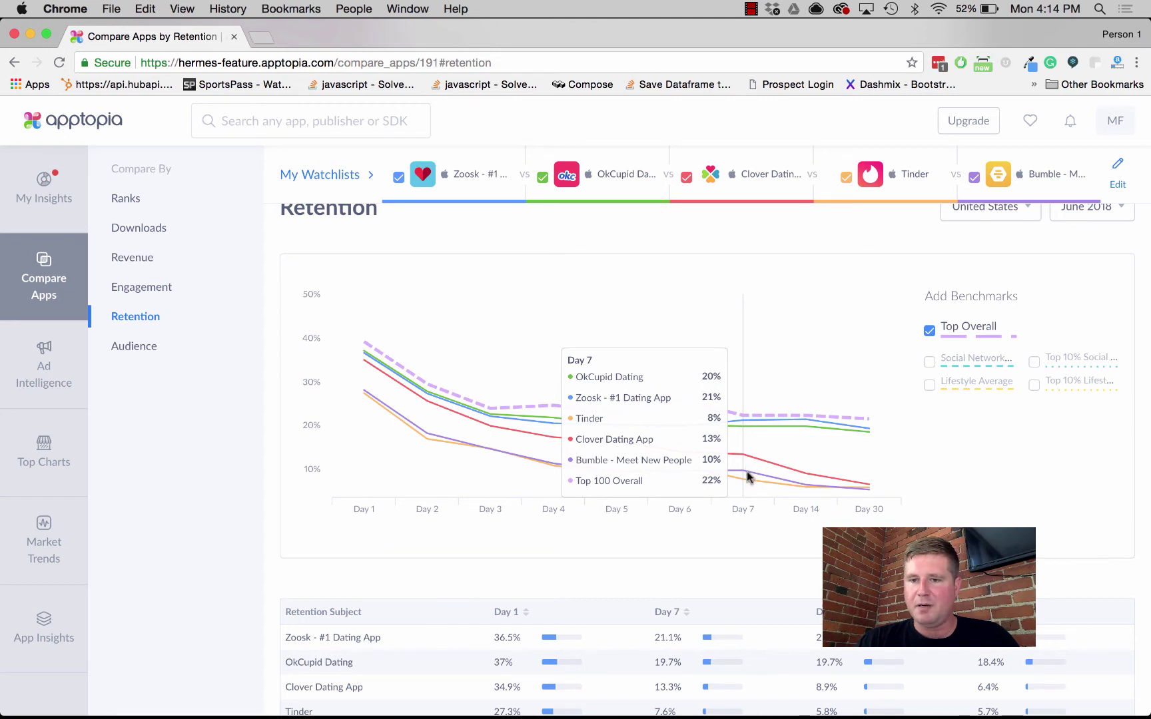
Uncheck OkCupid, Zoosk, Clover and Tinder, then scroll to the retention table.
click(542, 177)
click(398, 177)
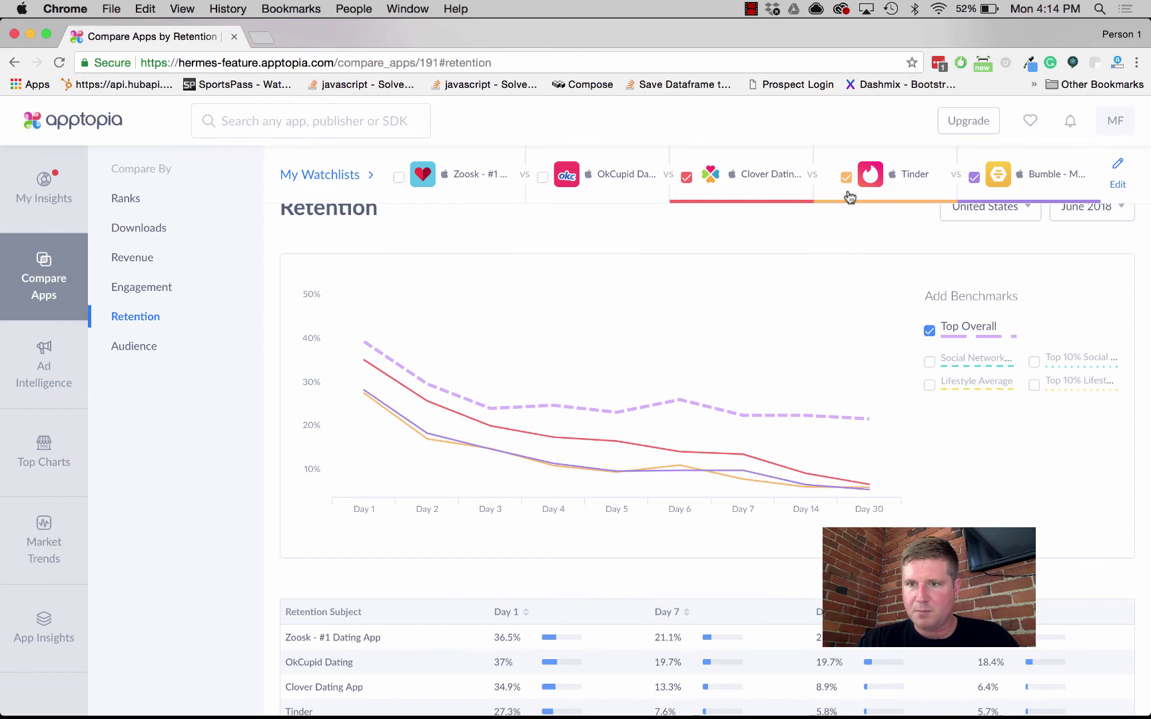
click(685, 178)
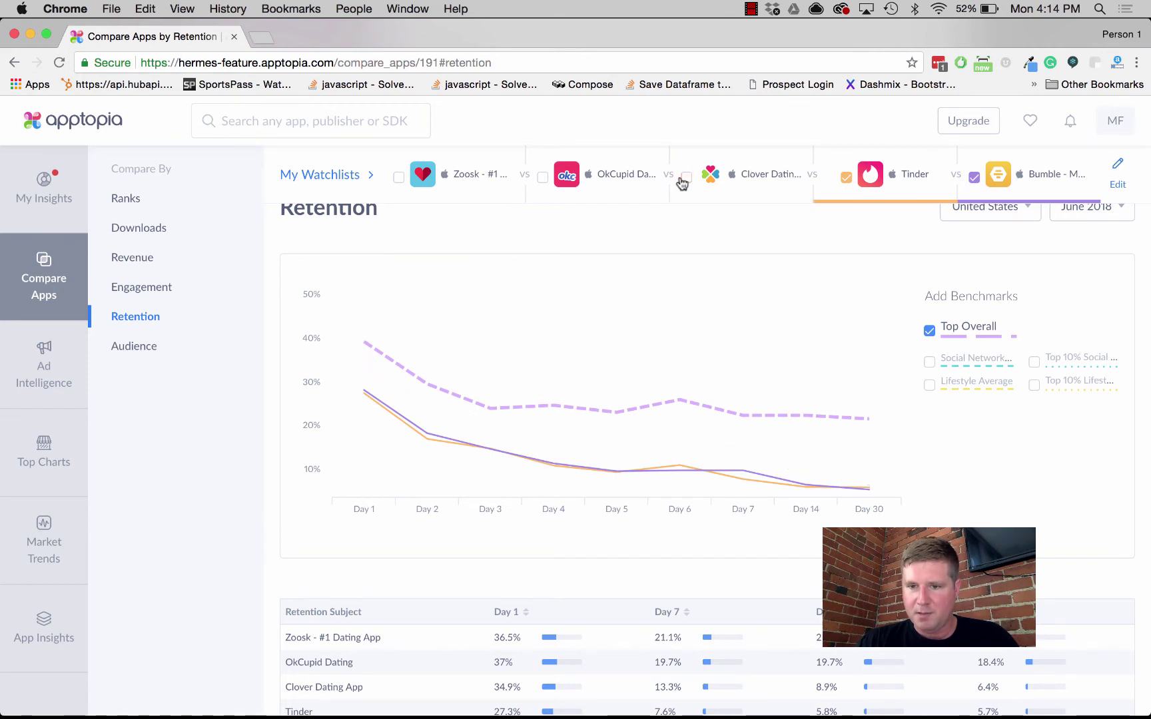
click(845, 178)
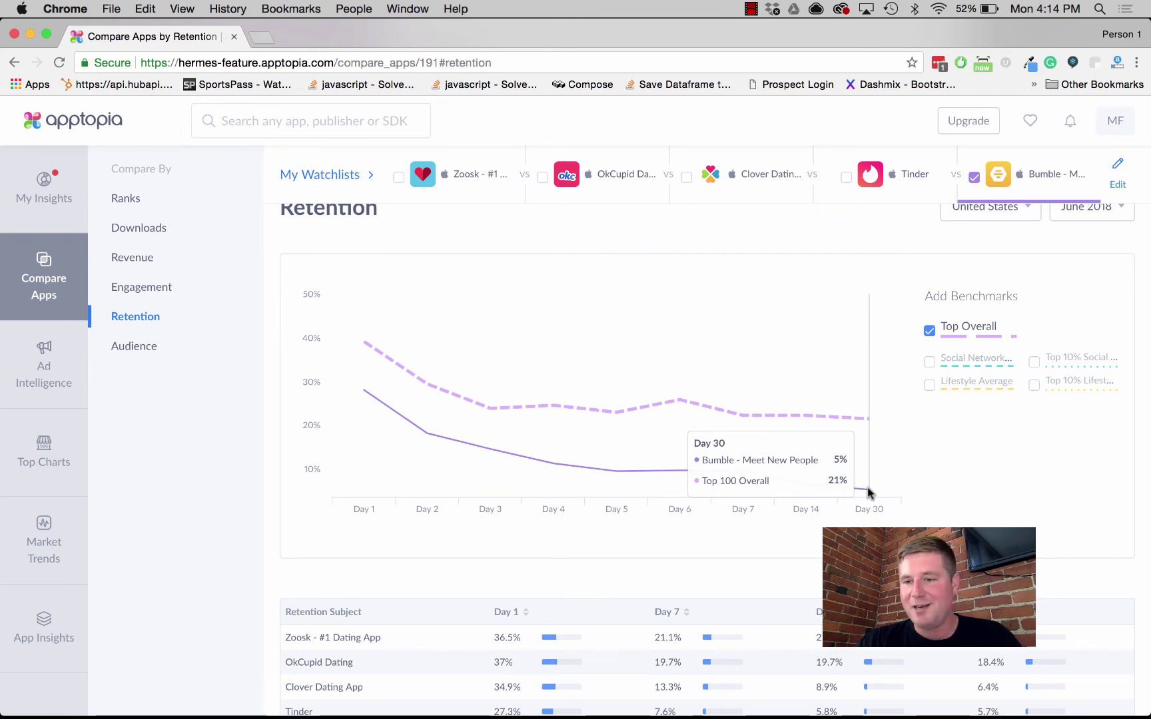
scroll(722, 446, down, 3)
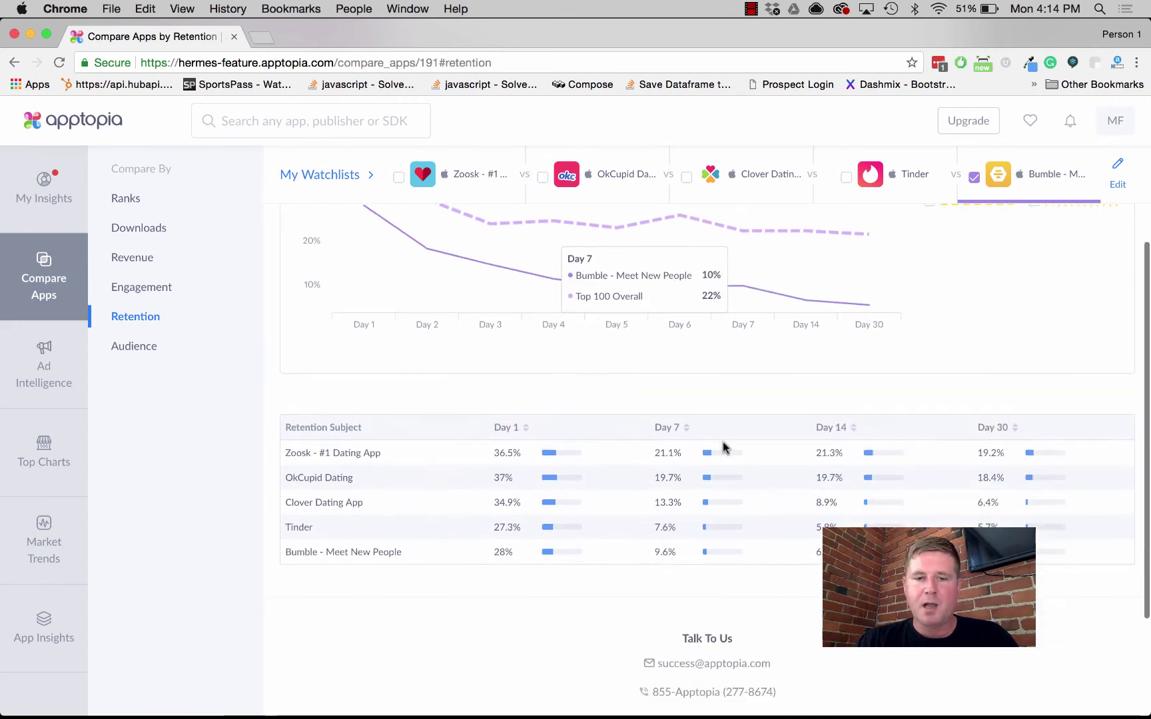
scroll(498, 479, down, 2)
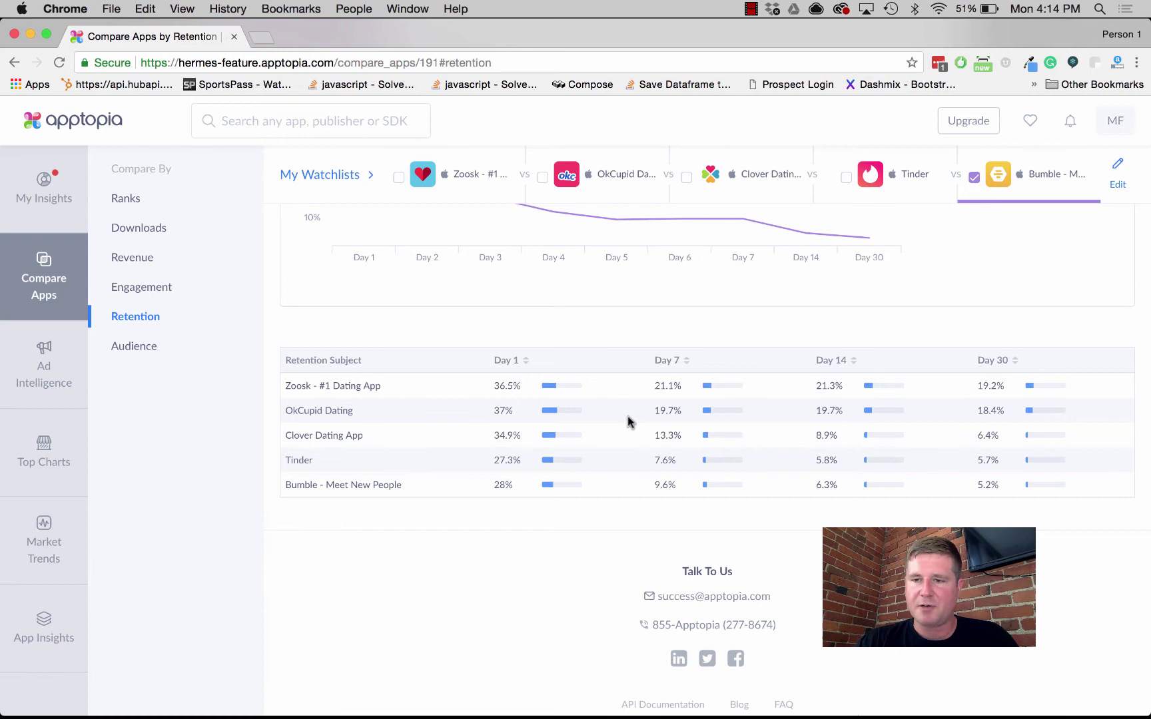
Switch to the Audience comparison and re-add OkCupid, Zoosk, Clover and Tinder to the charts.
click(155, 346)
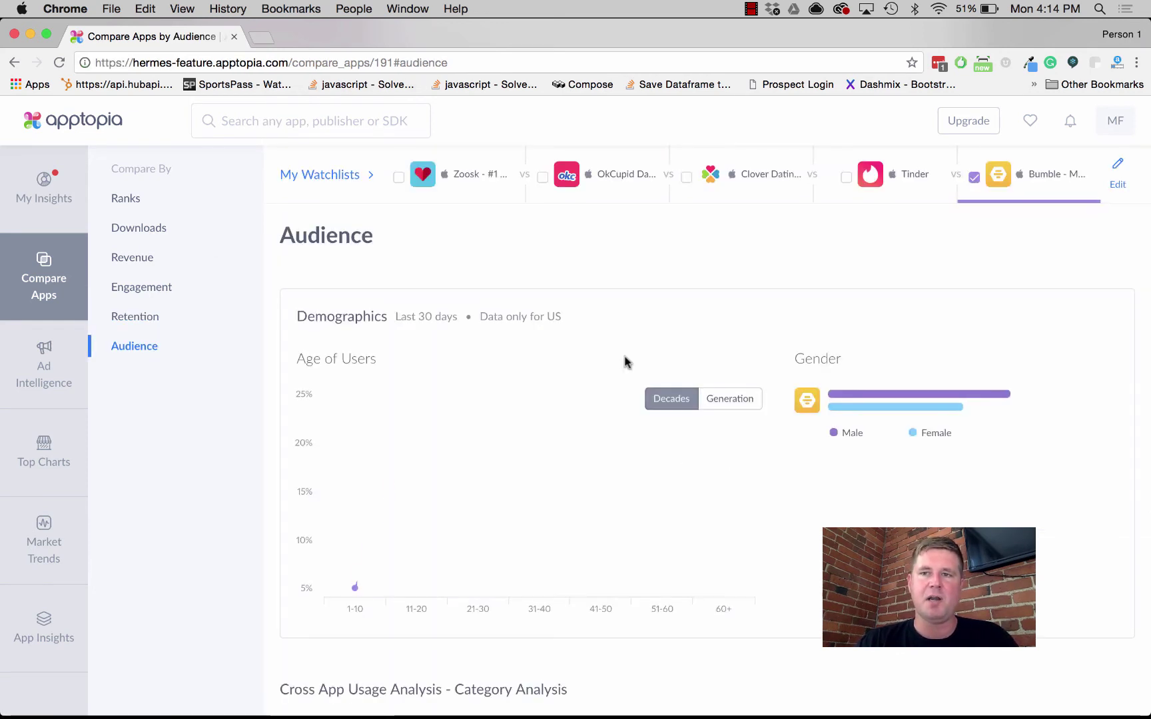
click(543, 178)
click(398, 177)
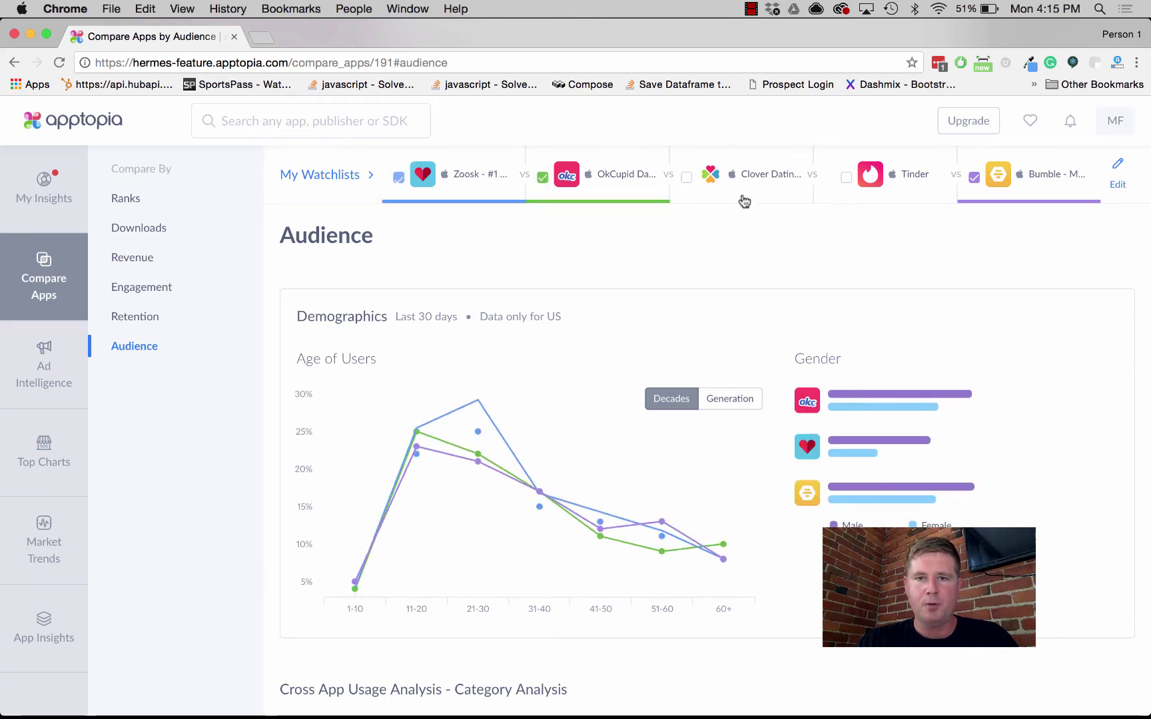
click(686, 178)
click(846, 177)
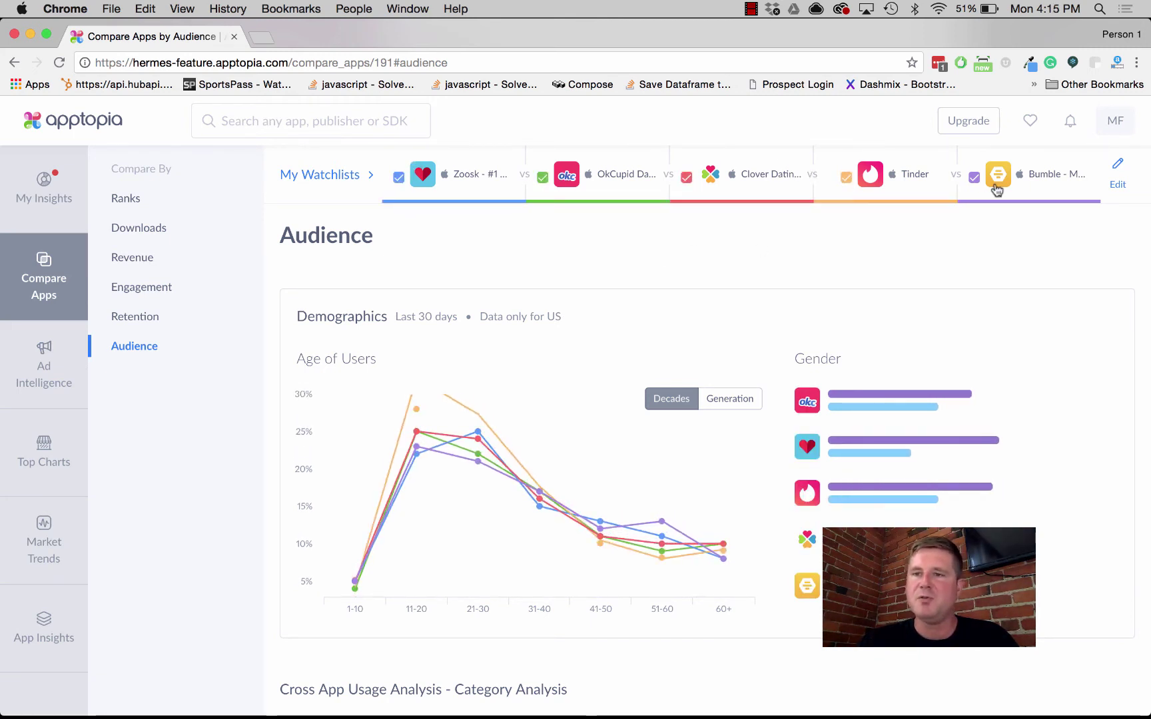
Scroll through the US age and gender demographic charts for all five dating apps.
scroll(708, 216, down, 2)
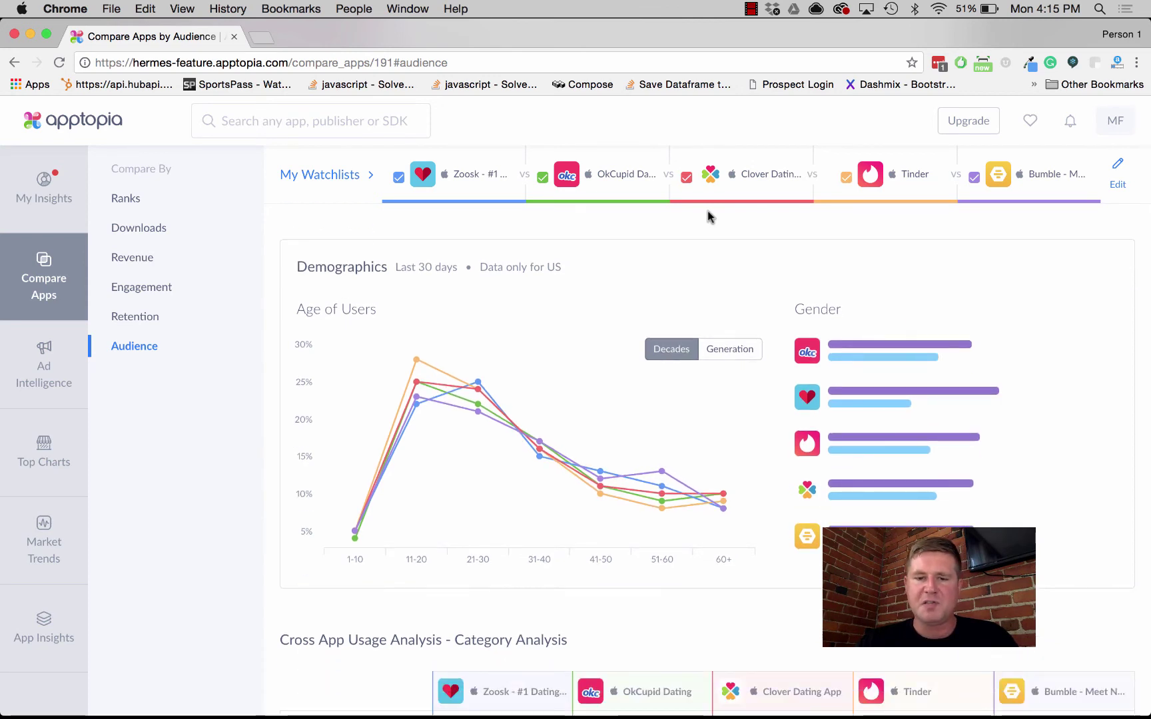
scroll(509, 352, down, 4)
mouse_move(493, 313)
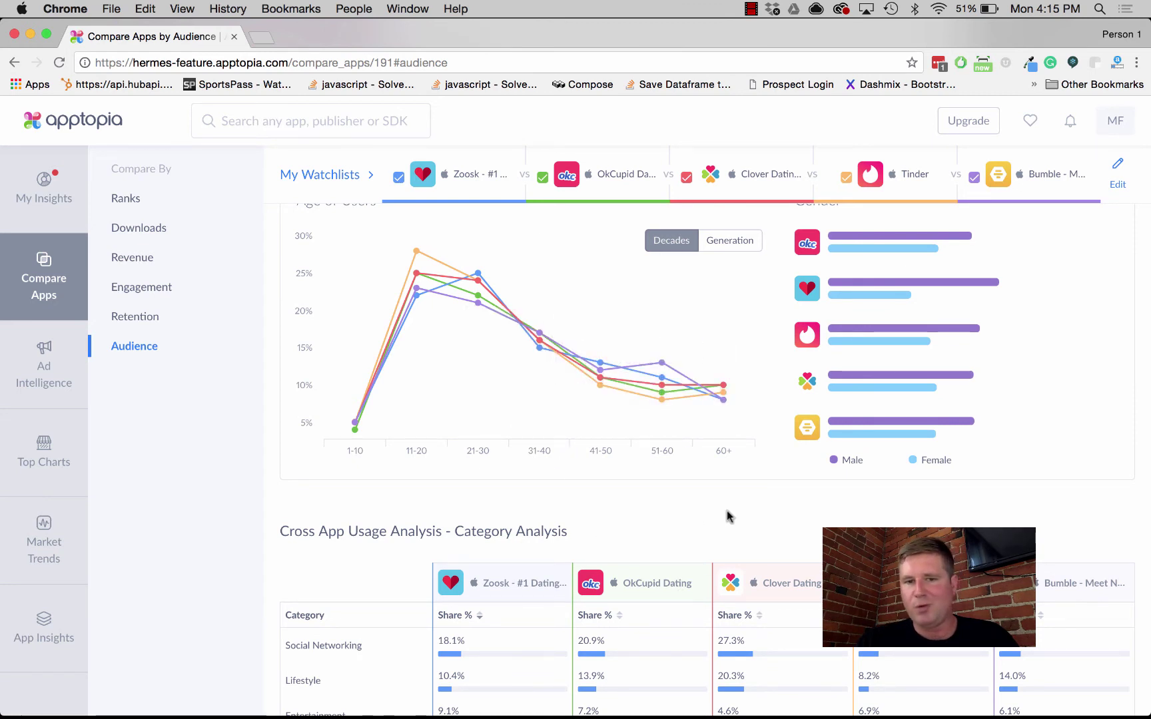
scroll(727, 511, up, 2)
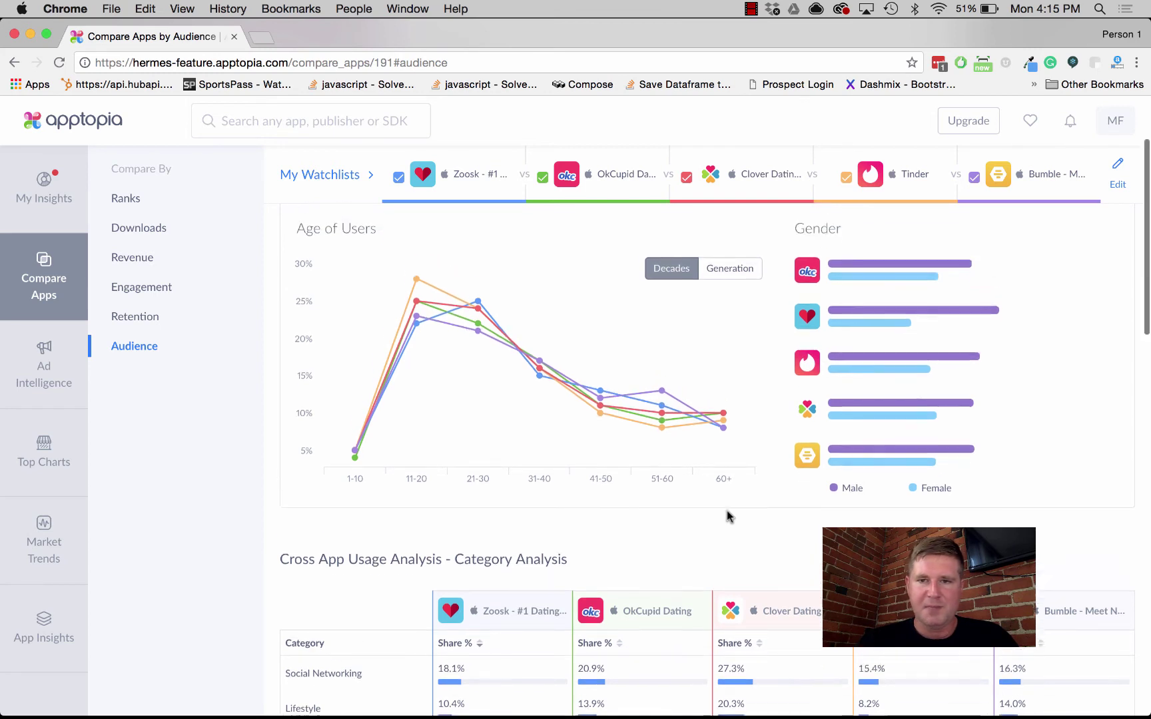
mouse_move(419, 298)
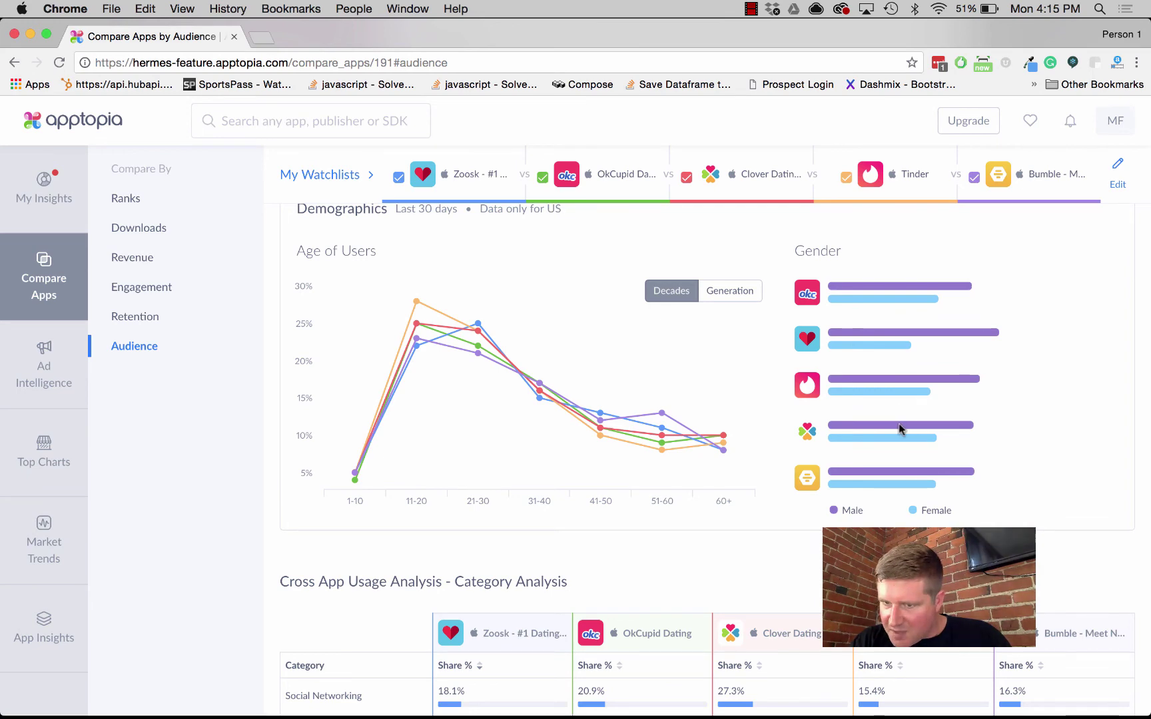
Scroll past the Category Analysis table to the Cross App Usage App Analysis, e.g. Kik at 95.9% for Tinder.
scroll(899, 467, down, 4)
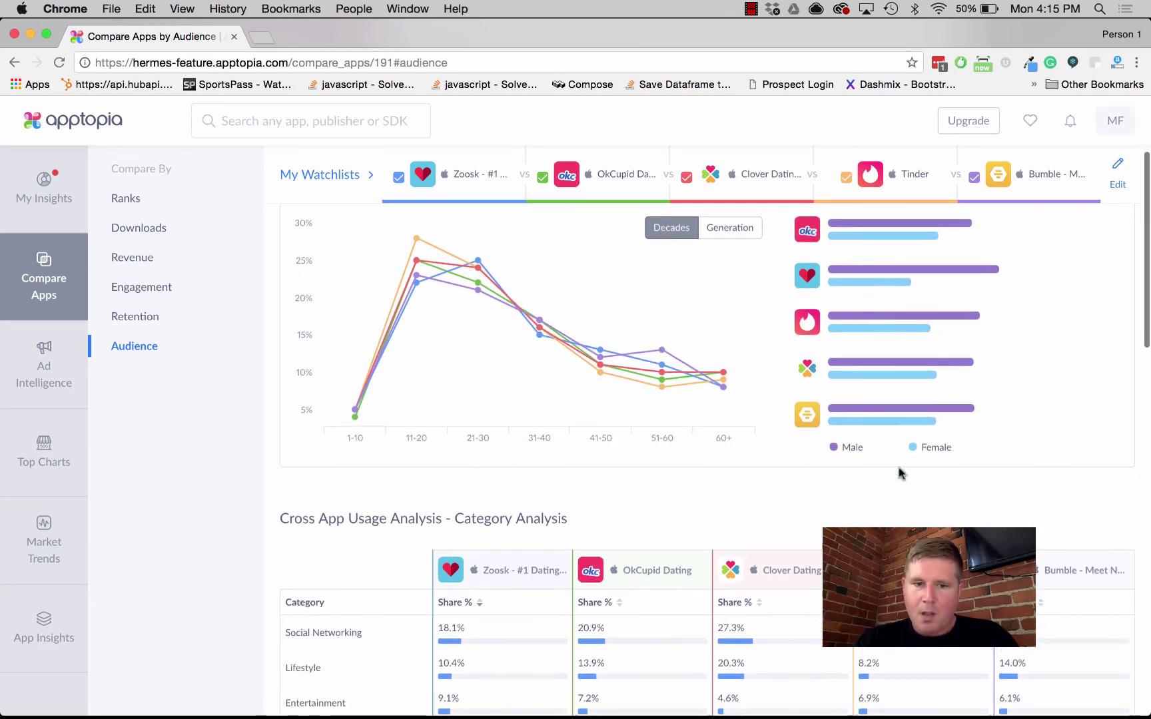
scroll(706, 475, down, 5)
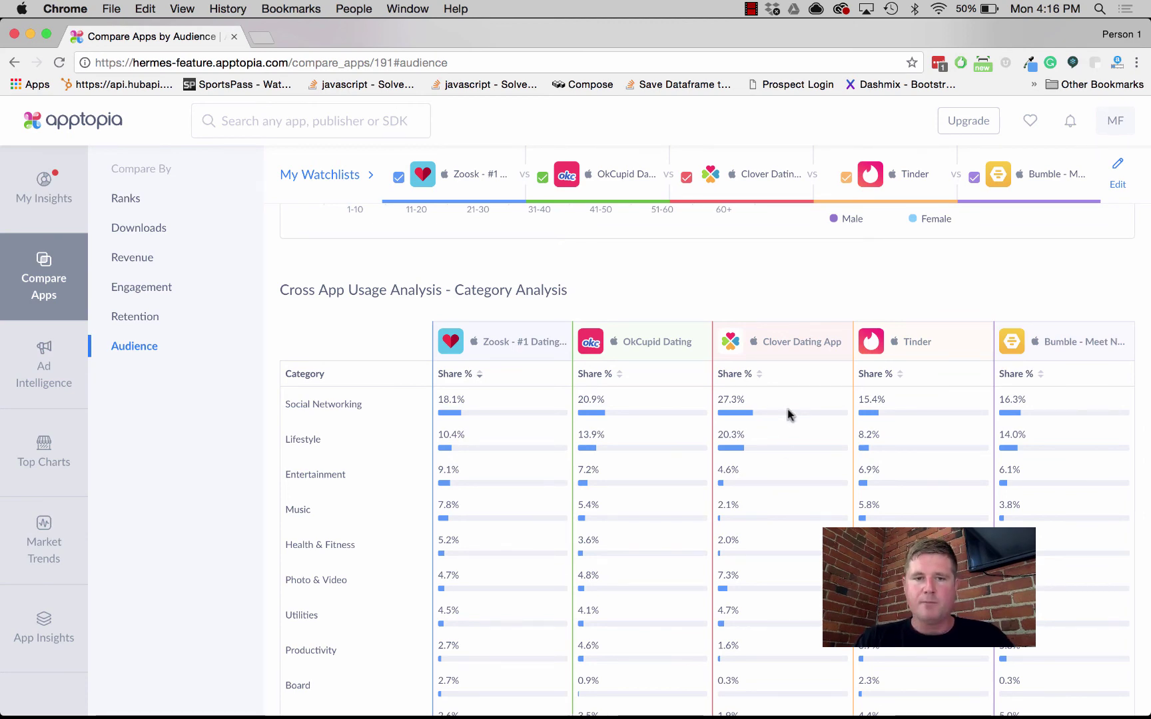
scroll(788, 414, down, 10)
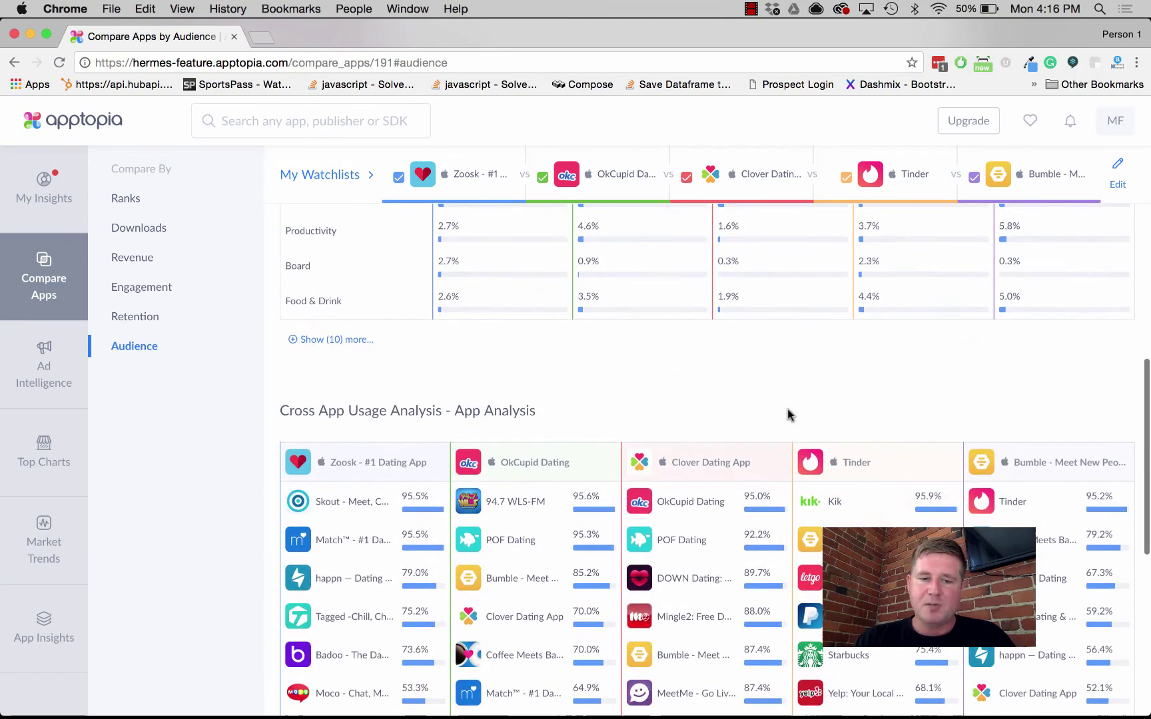
scroll(763, 379, down, 1)
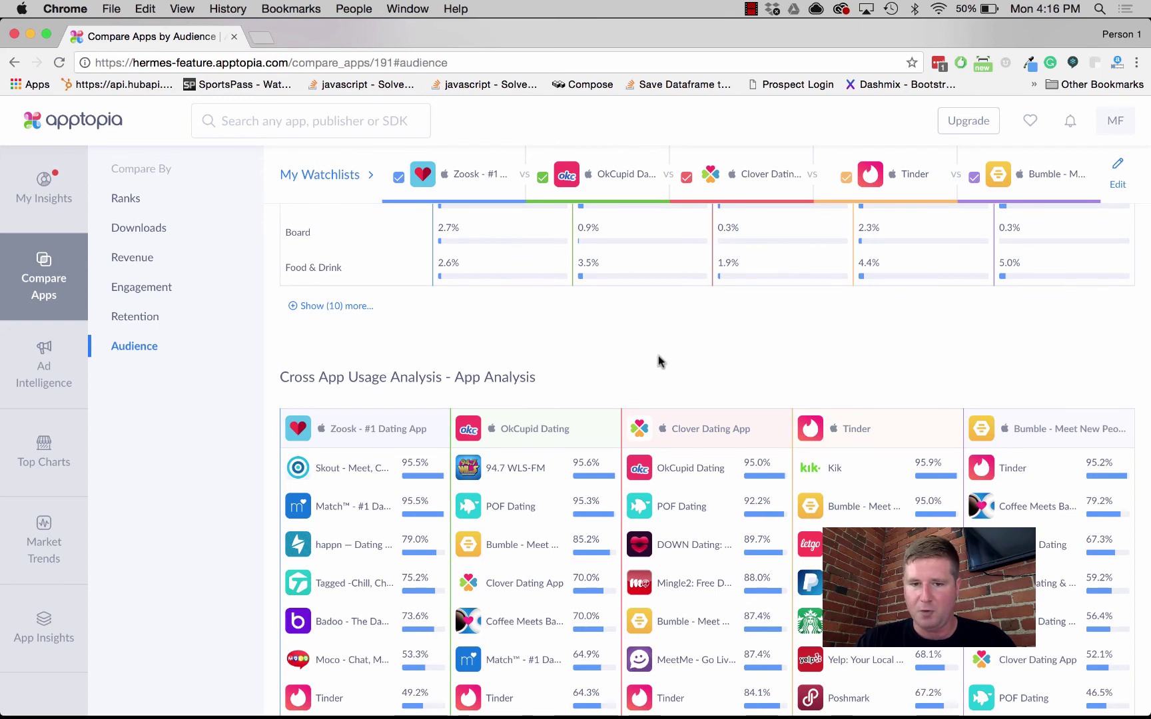
scroll(244, 426, down, 2)
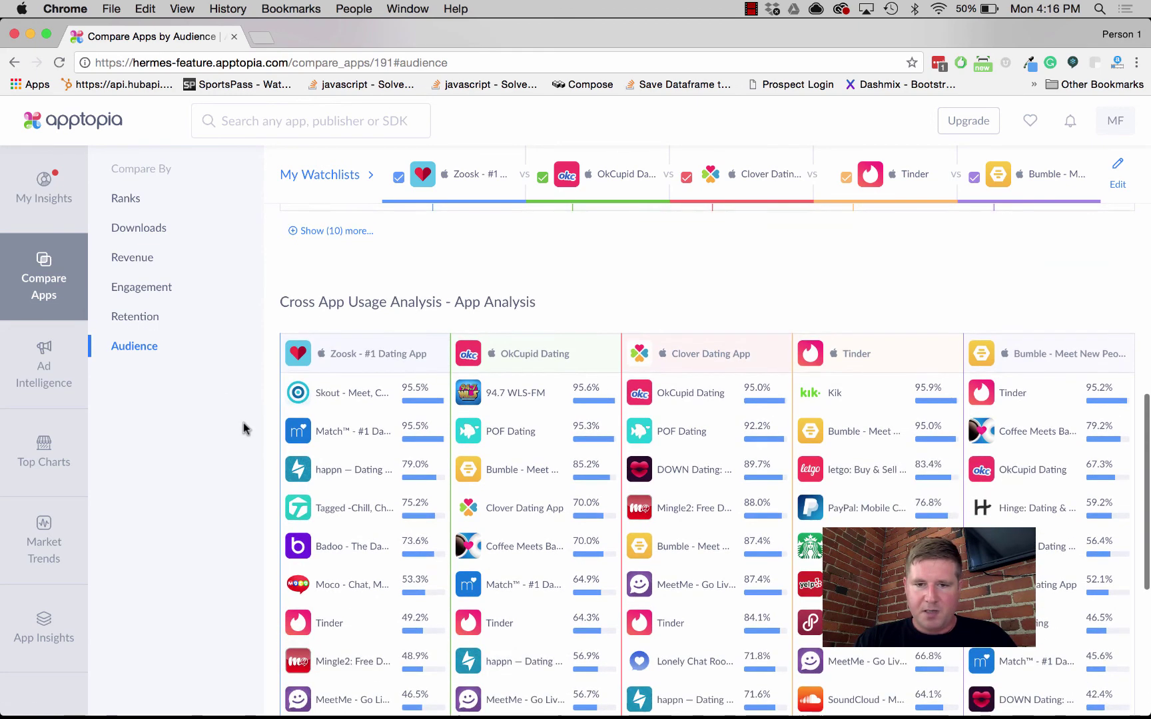